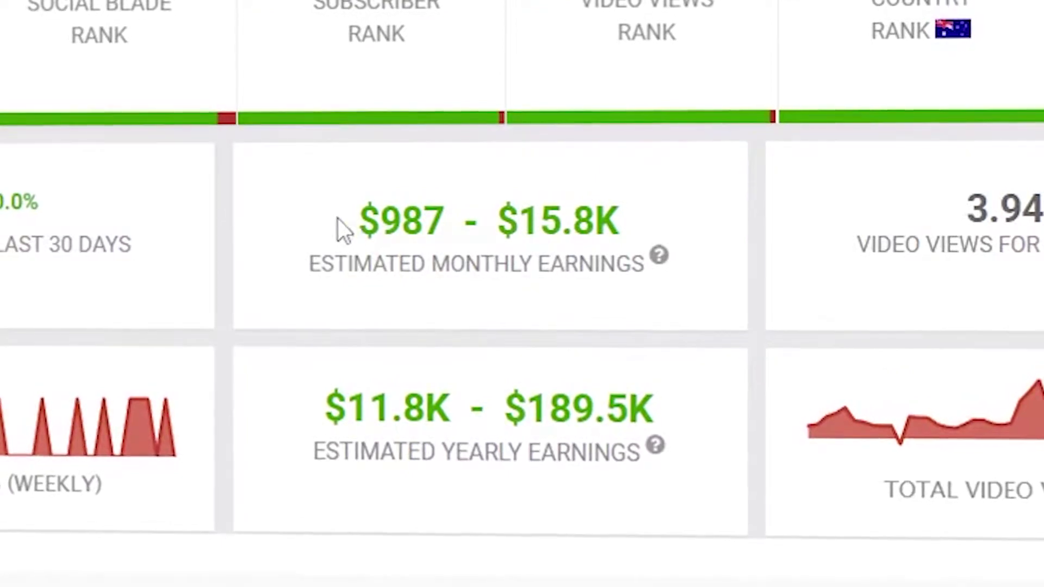
- Highlight the estimated monthly earnings range and scroll further down the page
{"action": "left_click_drag", "start_coordinate": [551, 220], "coordinate": [618, 222]}
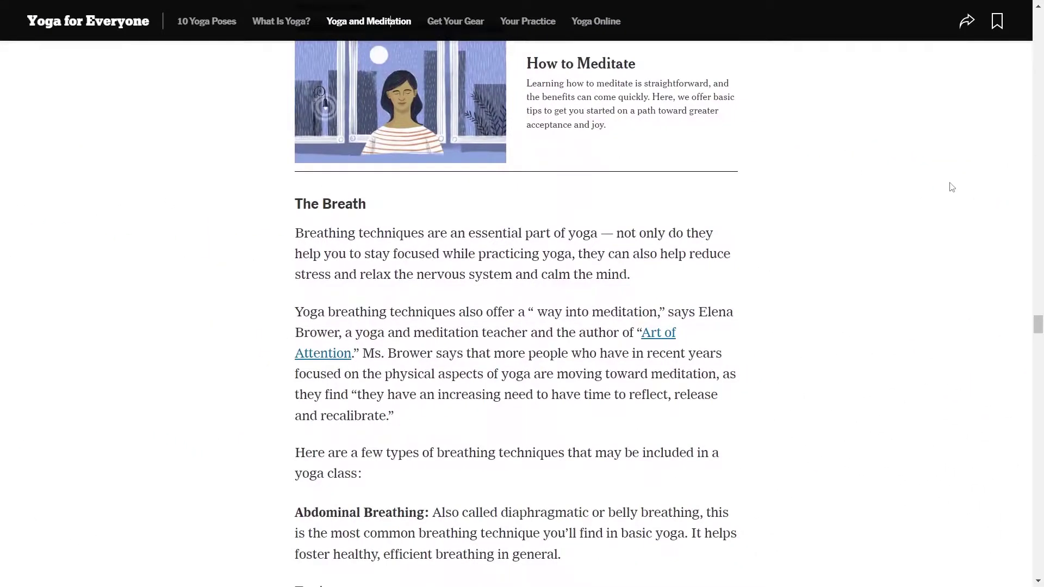
{"action": "scroll", "coordinate": [1028, 231], "scroll_direction": "down", "scroll_amount": 2}
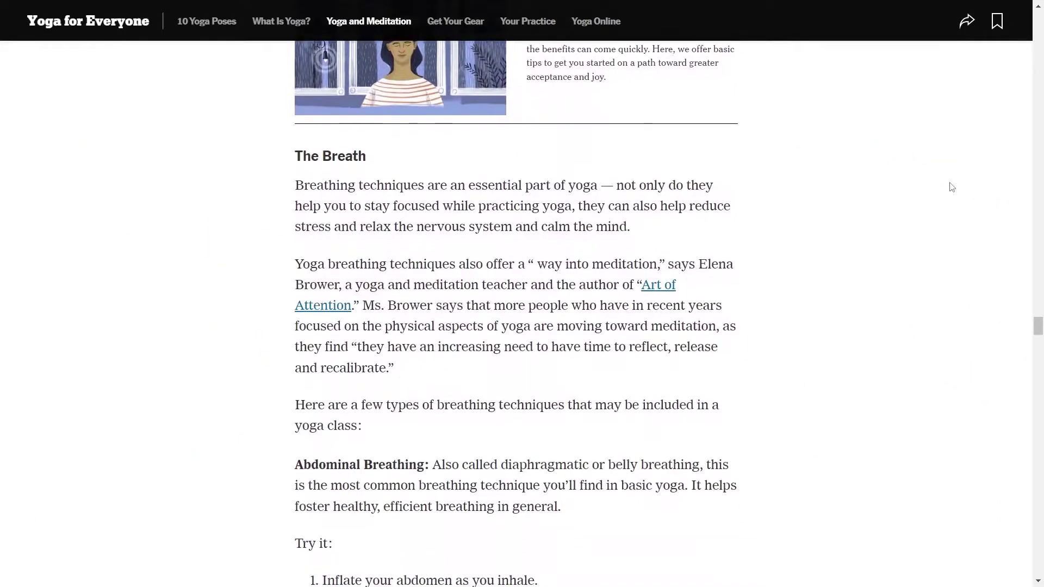
{"action": "scroll", "coordinate": [952, 187], "scroll_direction": "down", "scroll_amount": 1}
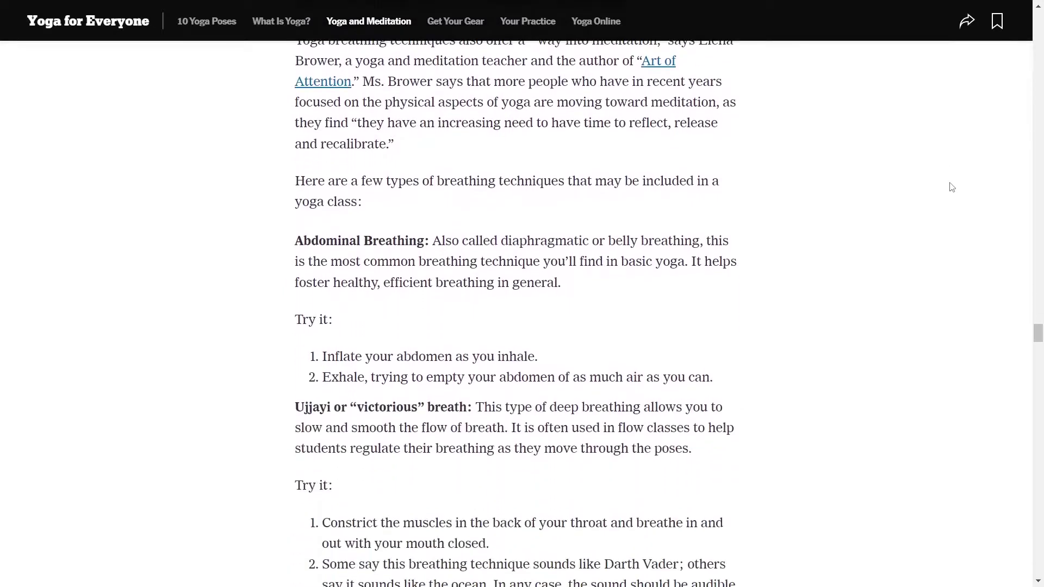
{"action": "scroll", "coordinate": [951, 187], "scroll_direction": "down", "scroll_amount": 4}
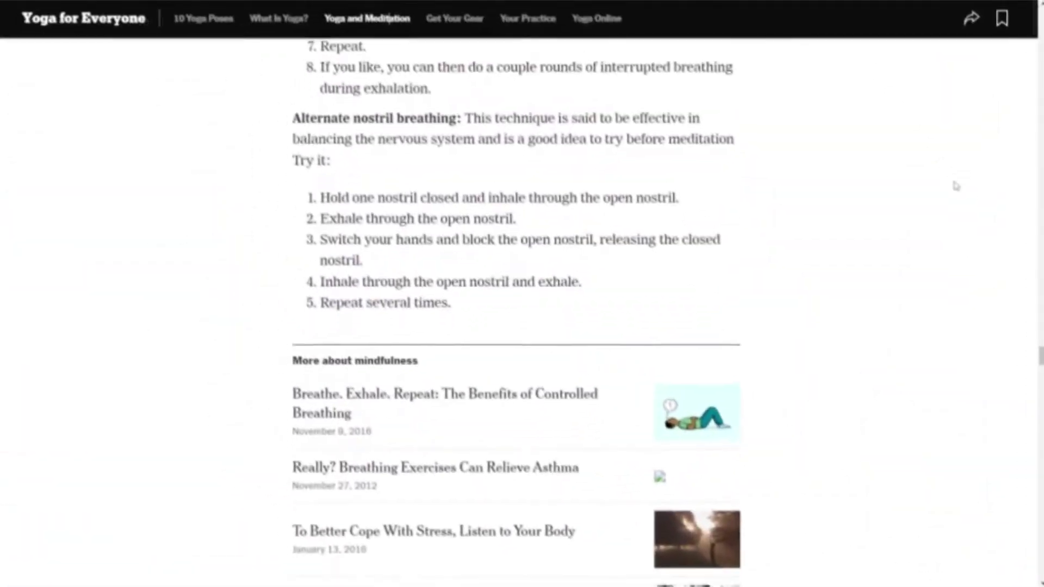
{"action": "scroll", "coordinate": [952, 187], "scroll_direction": "down", "scroll_amount": 4}
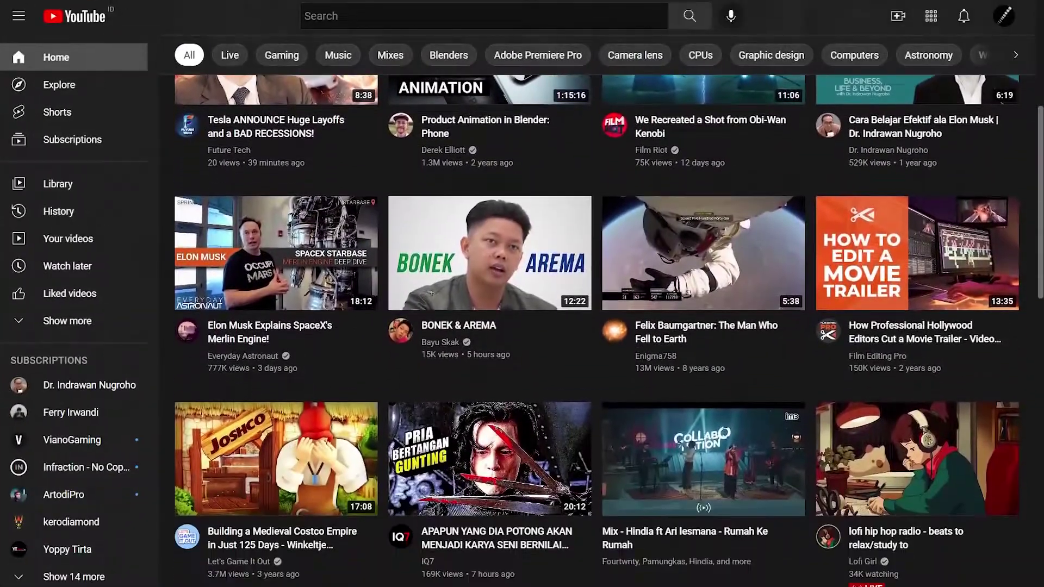
{"action": "scroll", "coordinate": [596, 330], "scroll_direction": "down", "scroll_amount": 3}
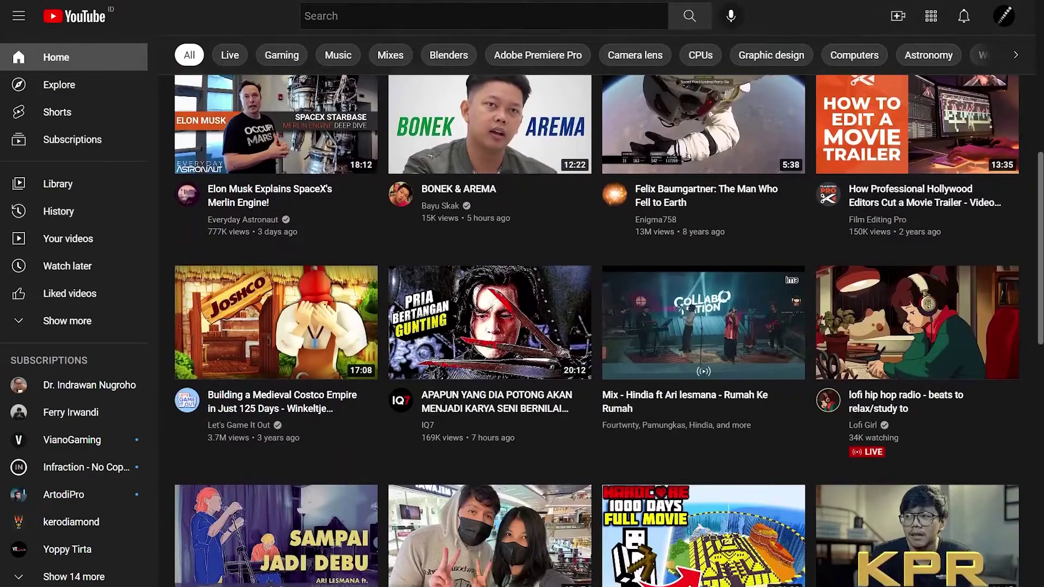
{"action": "scroll", "coordinate": [596, 331], "scroll_direction": "down", "scroll_amount": 2}
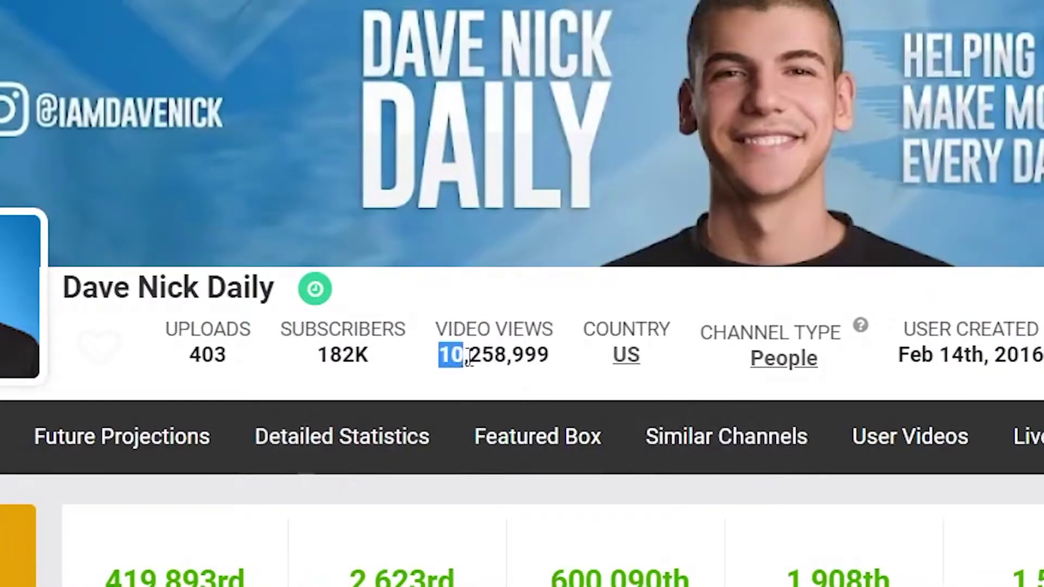
- Highlight the channel's total video views and continue scrolling through the page
{"action": "left_click_drag", "start_coordinate": [517, 360], "coordinate": [538, 354]}
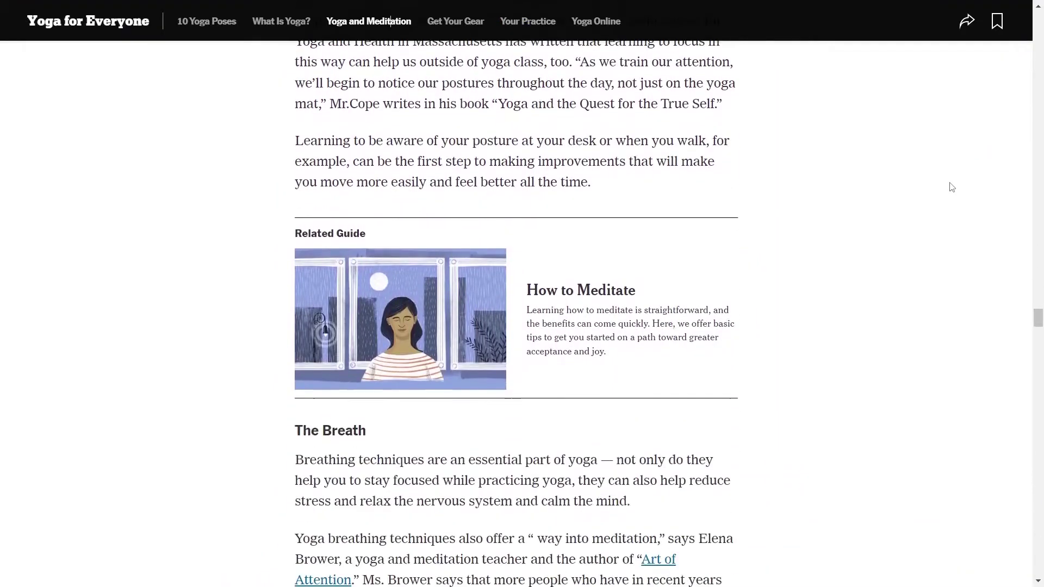
{"action": "scroll", "coordinate": [951, 187], "scroll_direction": "down", "scroll_amount": 4}
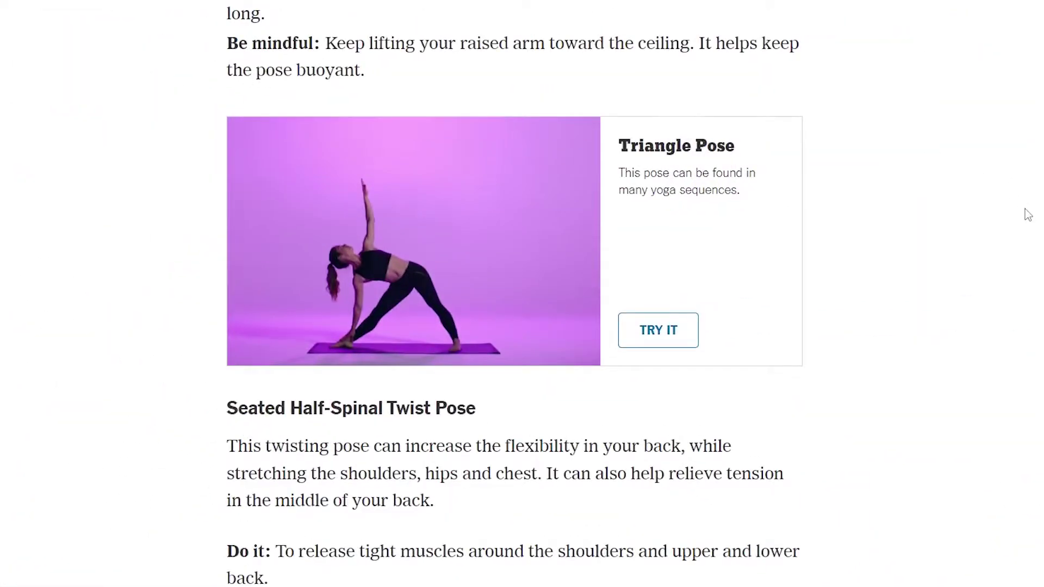
{"action": "scroll", "coordinate": [1026, 214], "scroll_direction": "down", "scroll_amount": 5}
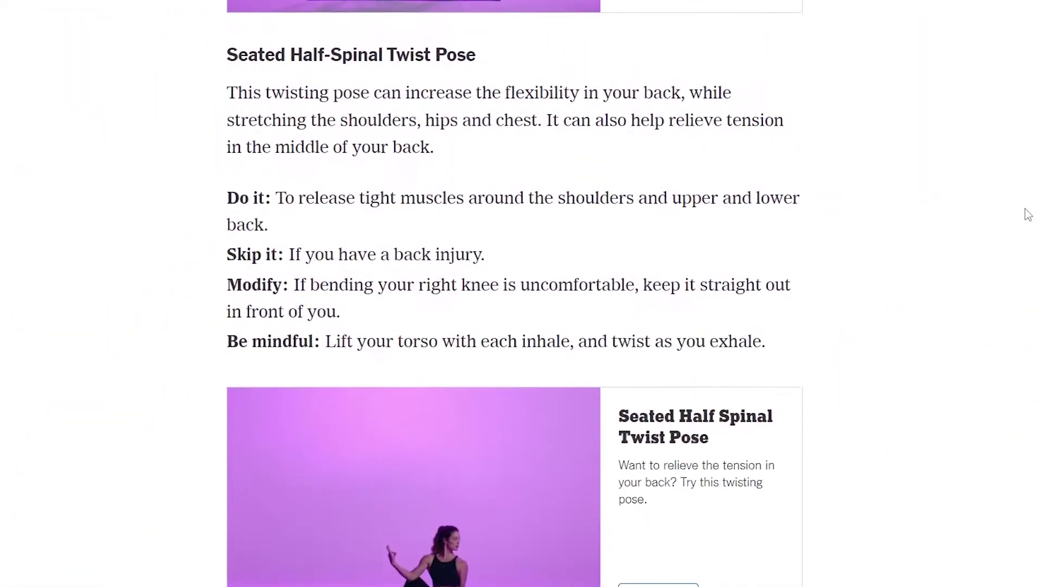
{"action": "scroll", "coordinate": [1026, 214], "scroll_direction": "down", "scroll_amount": 5}
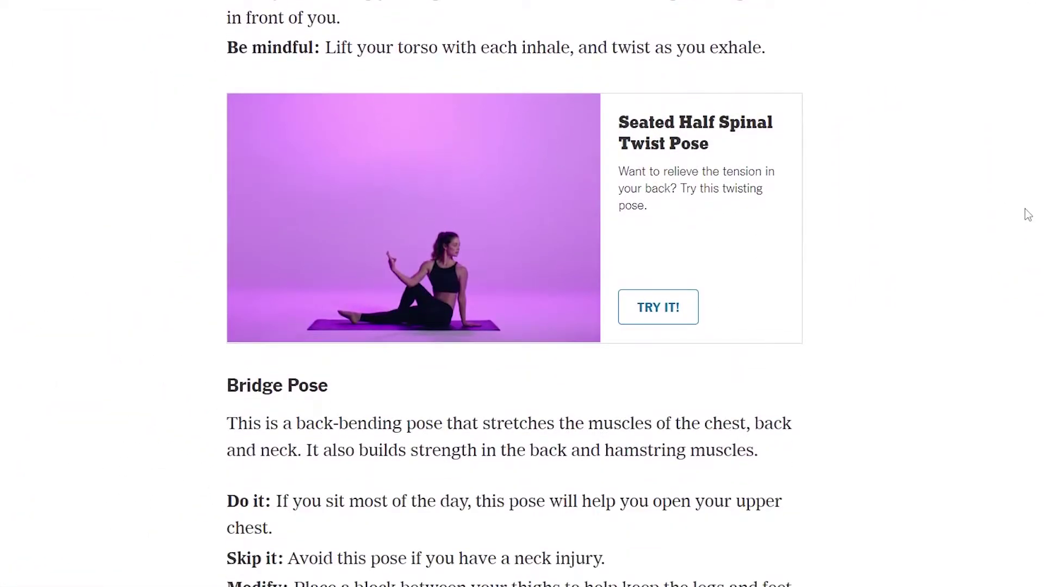
{"action": "scroll", "coordinate": [1027, 214], "scroll_direction": "down", "scroll_amount": 5}
{"action": "scroll", "coordinate": [1028, 215], "scroll_direction": "down", "scroll_amount": 2}
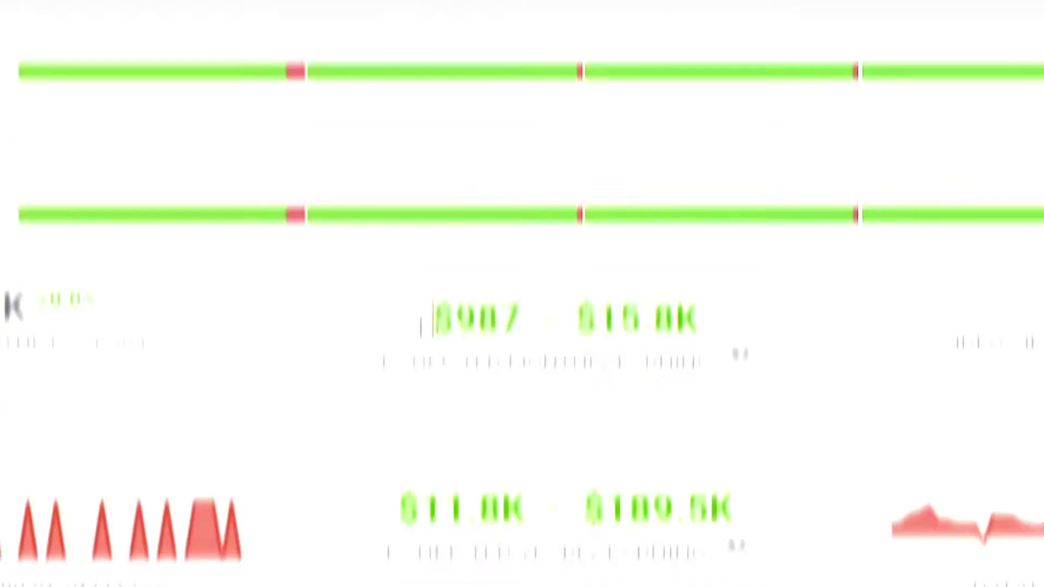
{"action": "left_click_drag", "start_coordinate": [425, 179], "coordinate": [699, 179]}
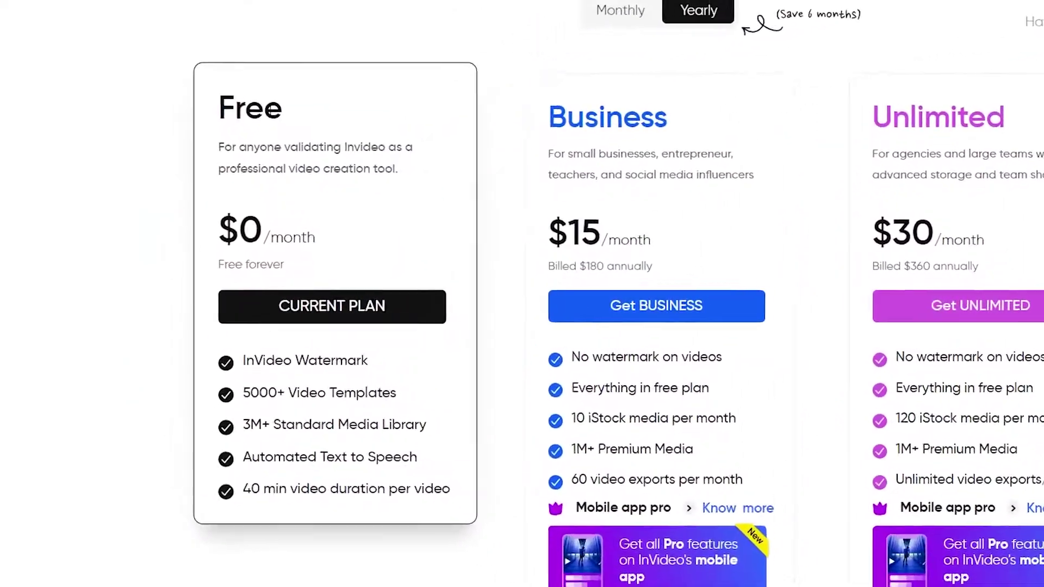
- Highlight the Business and Unlimited plans, then scroll through the template cards
{"action": "left_click_drag", "start_coordinate": [588, 103], "coordinate": [716, 103]}
{"action": "left_click_drag", "start_coordinate": [492, 89], "coordinate": [709, 136]}
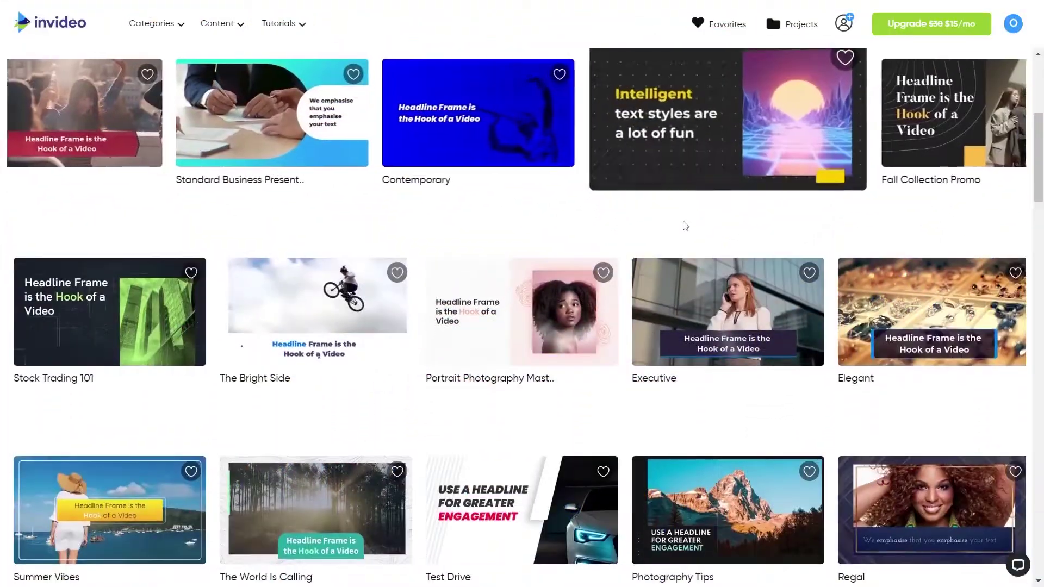
{"action": "scroll", "coordinate": [683, 227], "scroll_direction": "down", "scroll_amount": 6}
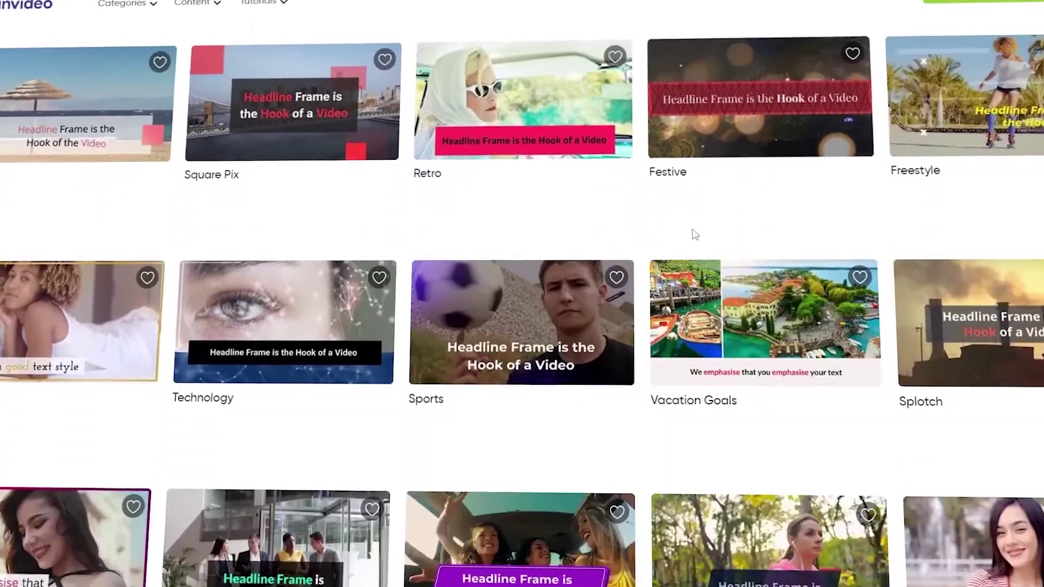
{"action": "scroll", "coordinate": [691, 227], "scroll_direction": "down", "scroll_amount": 3}
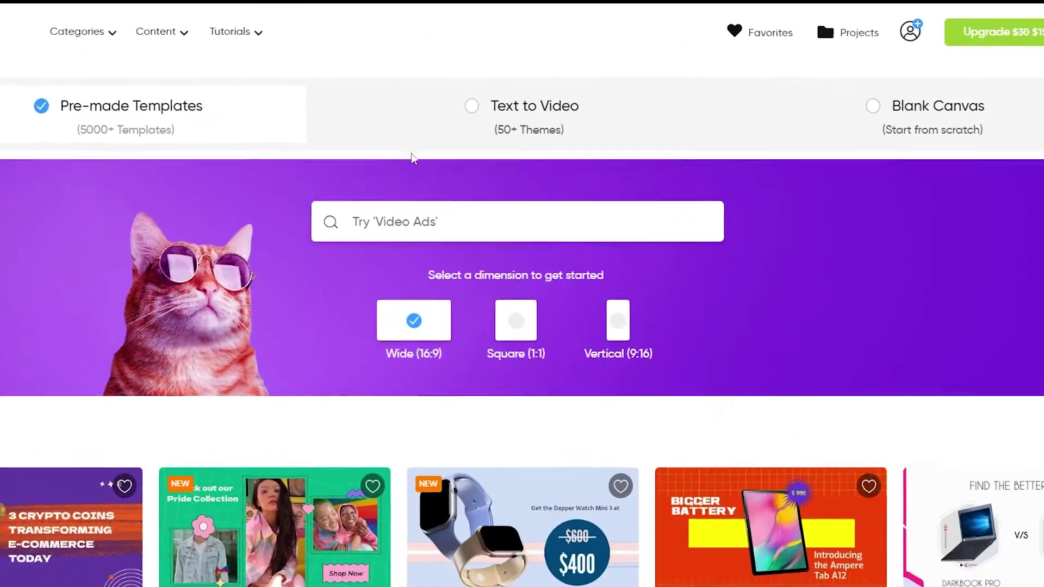
- Switch from Pre-made Templates to the Text to Video option
{"action": "left_click", "coordinate": [472, 106]}
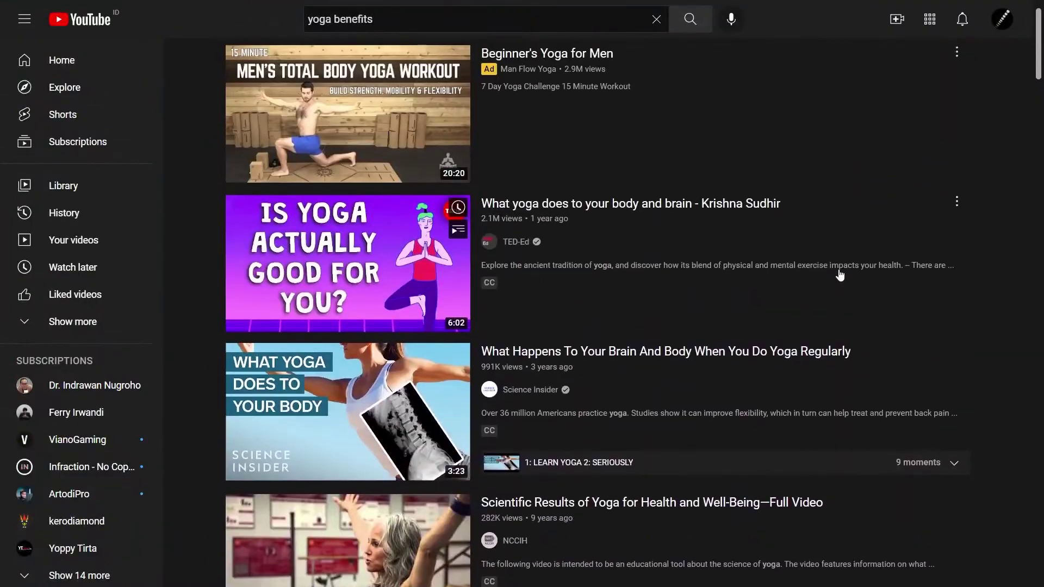
- Open the TED-Ed yoga video and highlight its 2,123,774 view count
{"action": "scroll", "coordinate": [837, 272], "scroll_direction": "up", "scroll_amount": 1}
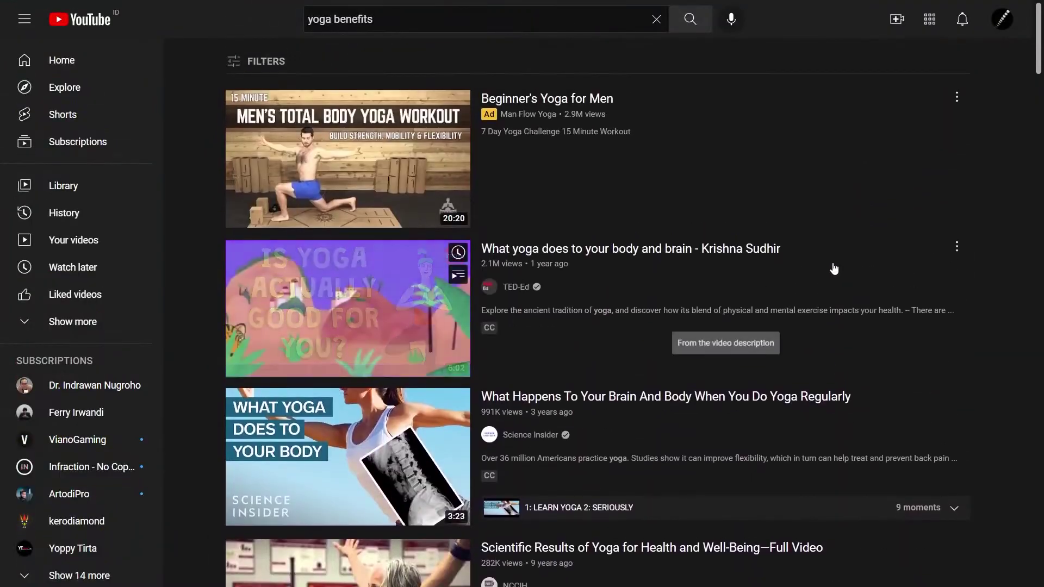
{"action": "scroll", "coordinate": [867, 217], "scroll_direction": "down", "scroll_amount": 3}
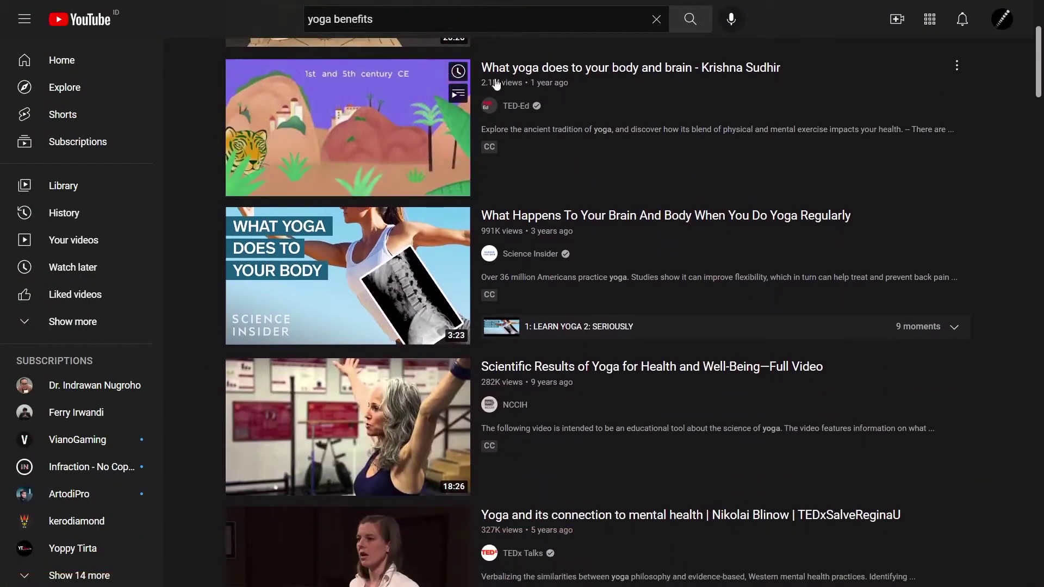
{"action": "left_click", "coordinate": [496, 83]}
{"action": "scroll", "coordinate": [221, 316], "scroll_direction": "down", "scroll_amount": 1}
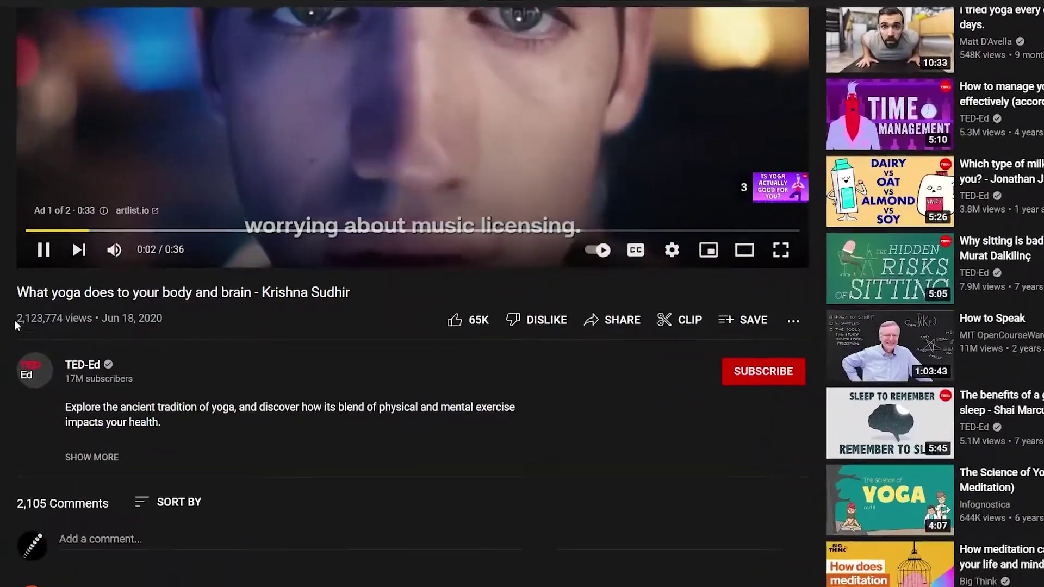
{"action": "left_click_drag", "start_coordinate": [14, 320], "coordinate": [87, 318]}
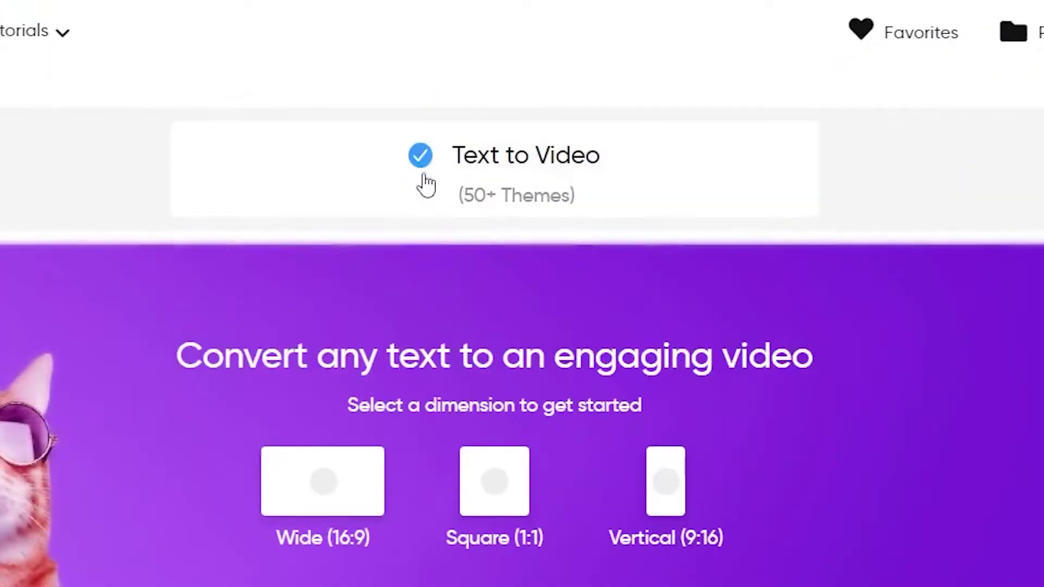
- Scroll the Wide (16:9) templates and open the Graceful template's details
{"action": "scroll", "coordinate": [455, 81], "scroll_direction": "down", "scroll_amount": 3}
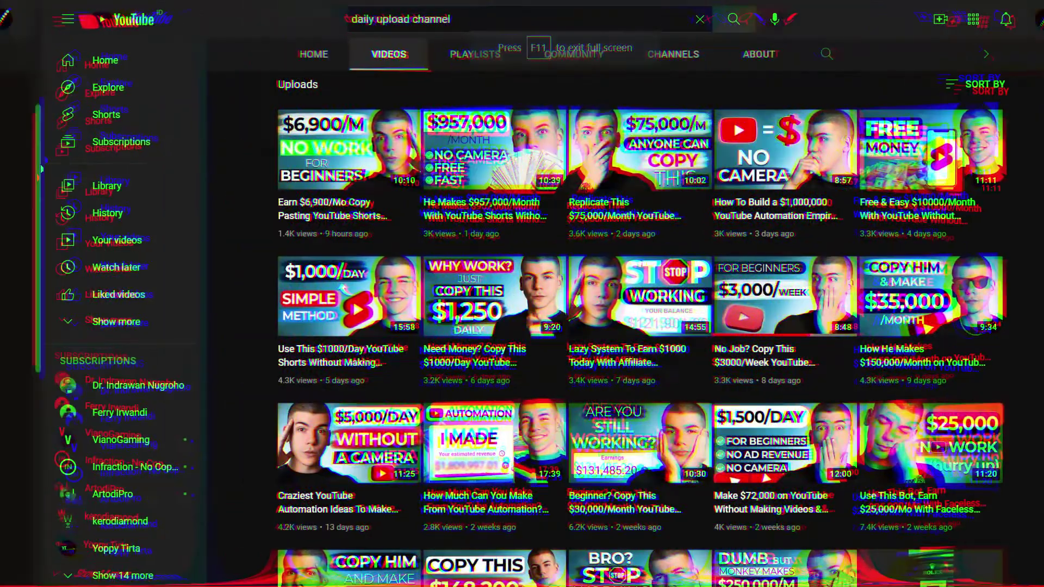
{"action": "scroll", "coordinate": [1041, 205], "scroll_direction": "down", "scroll_amount": 2}
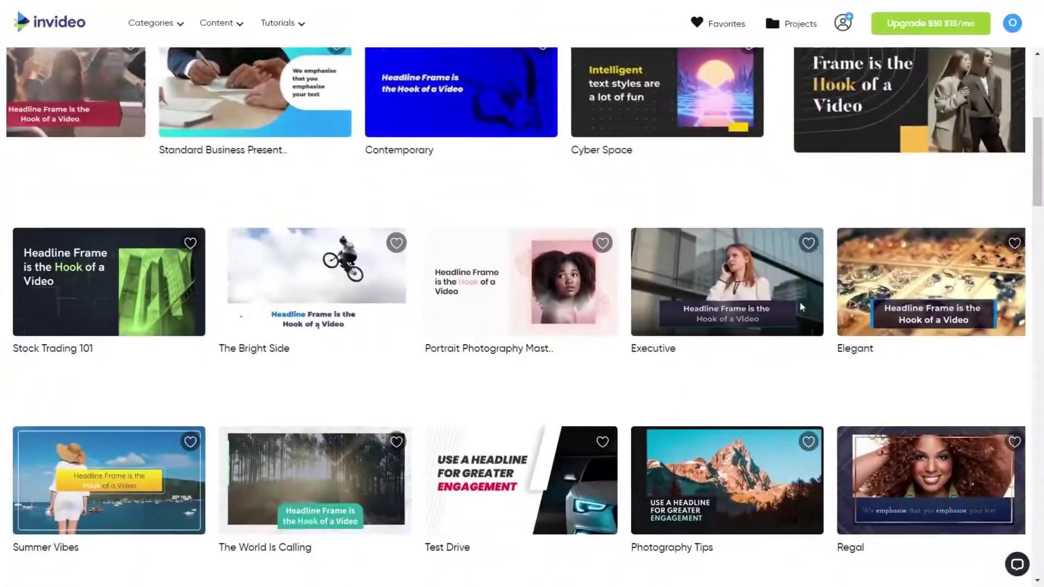
{"action": "scroll", "coordinate": [734, 313], "scroll_direction": "down", "scroll_amount": 5}
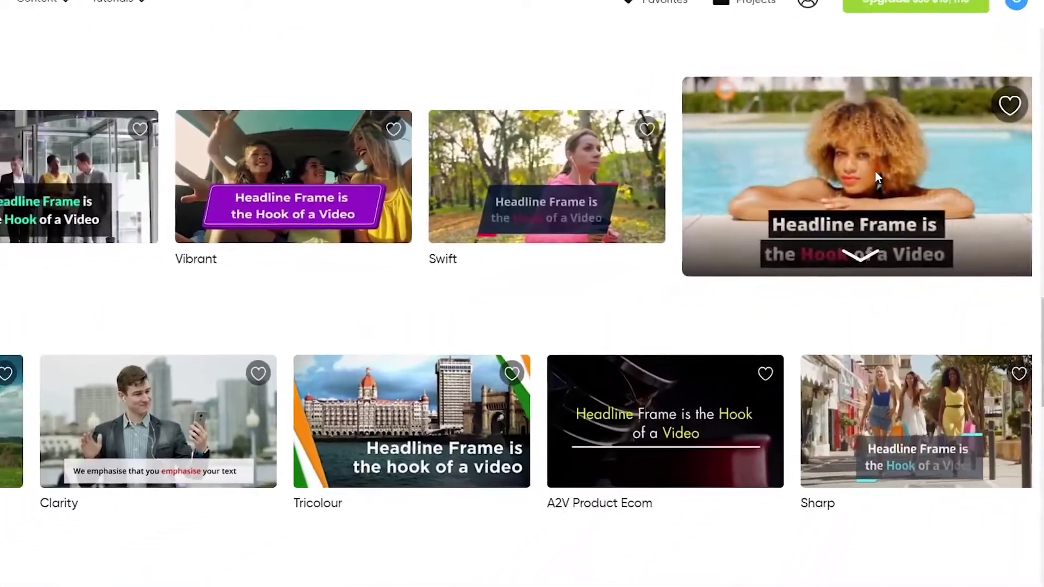
{"action": "left_click", "coordinate": [926, 195]}
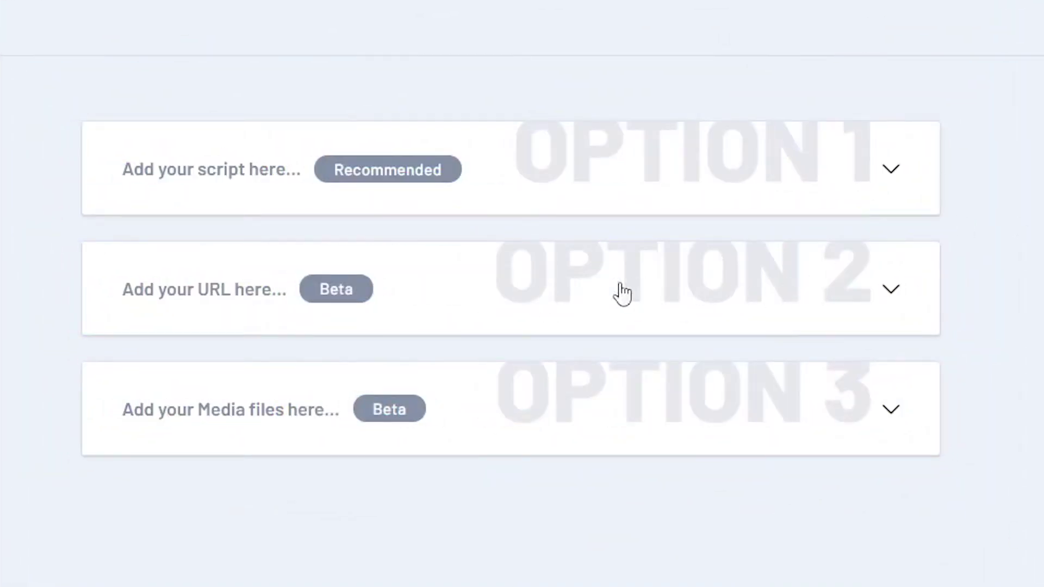
- Expand 'Add your URL here' and paste the article link into the URL field
{"action": "left_click", "coordinate": [622, 294]}
{"action": "left_click", "coordinate": [599, 381]}
{"action": "right_click", "coordinate": [532, 362]}
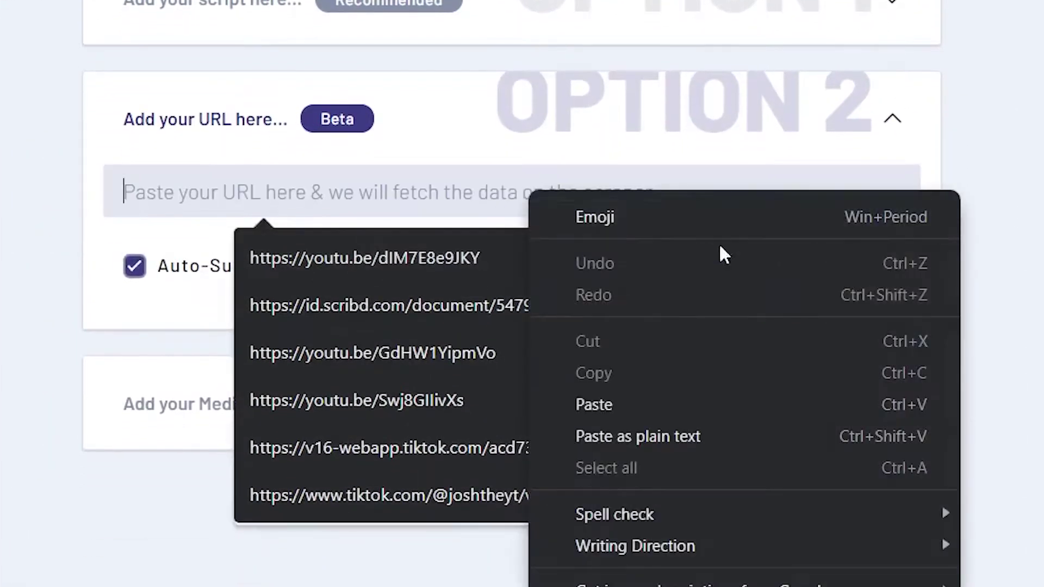
{"action": "left_click", "coordinate": [635, 410]}
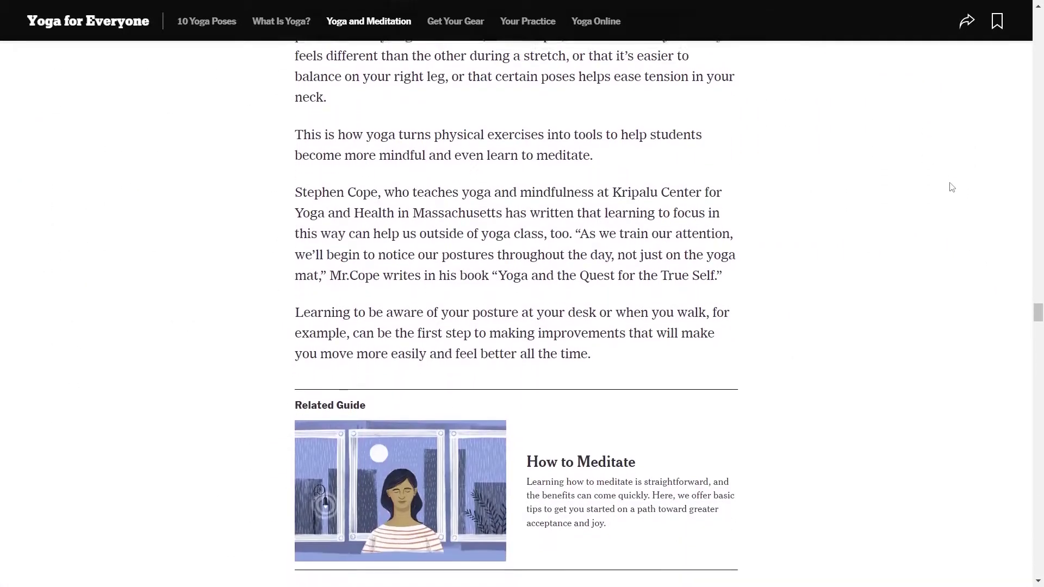
- Expand 'What are 10 benefits of yoga?' and open the Times of India article
{"action": "scroll", "coordinate": [951, 187], "scroll_direction": "down", "scroll_amount": 4}
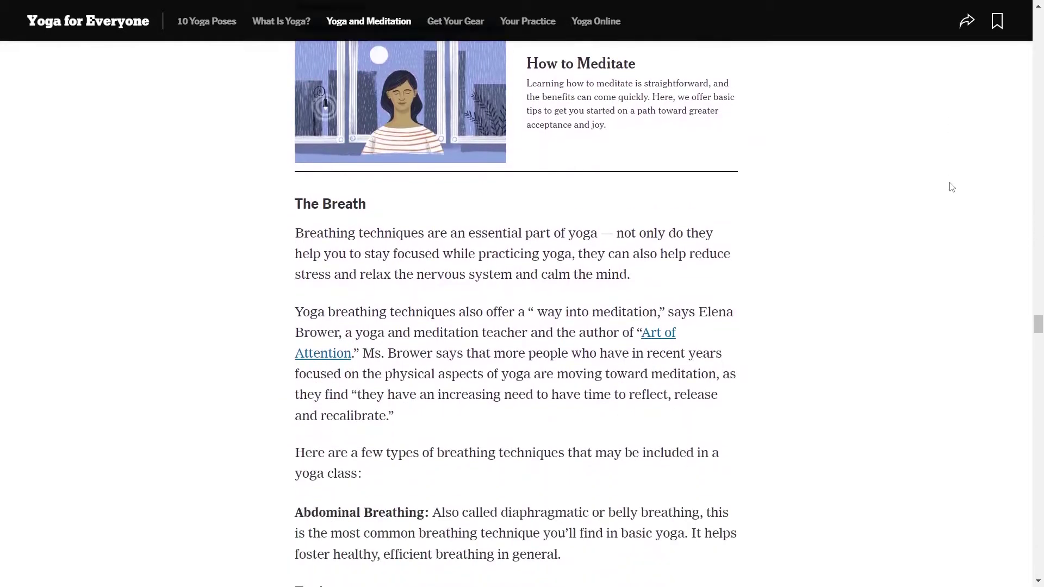
{"action": "scroll", "coordinate": [952, 187], "scroll_direction": "down", "scroll_amount": 4}
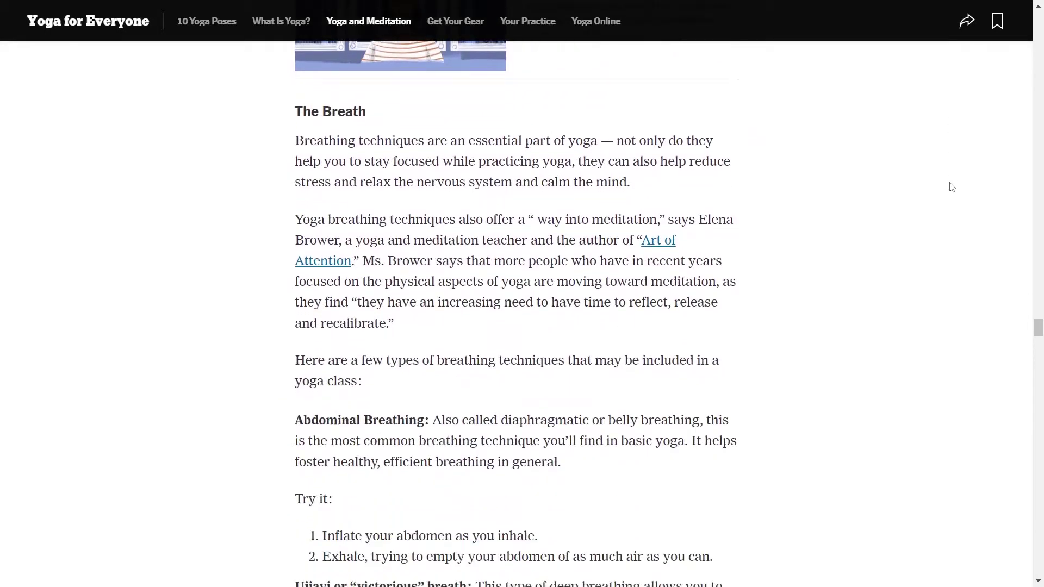
{"action": "scroll", "coordinate": [952, 187], "scroll_direction": "down", "scroll_amount": 1}
{"action": "scroll", "coordinate": [951, 187], "scroll_direction": "down", "scroll_amount": 5}
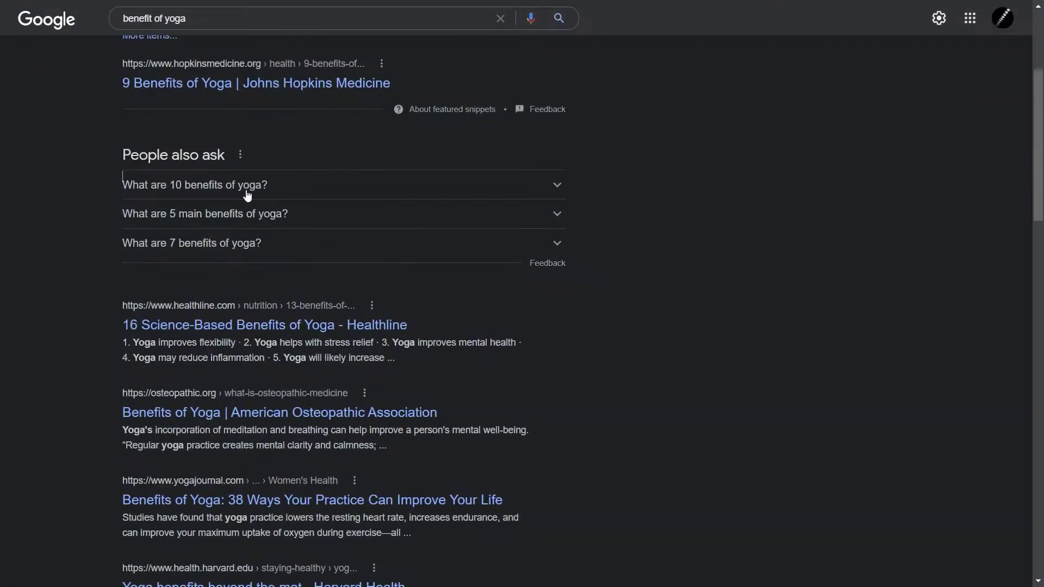
{"action": "left_click", "coordinate": [247, 195]}
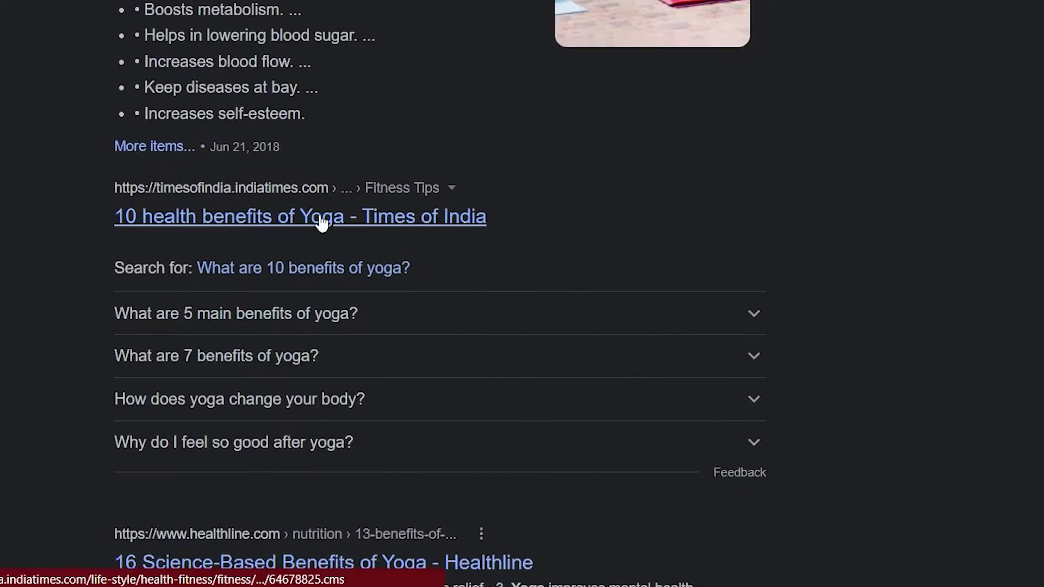
{"action": "left_click", "coordinate": [322, 219]}
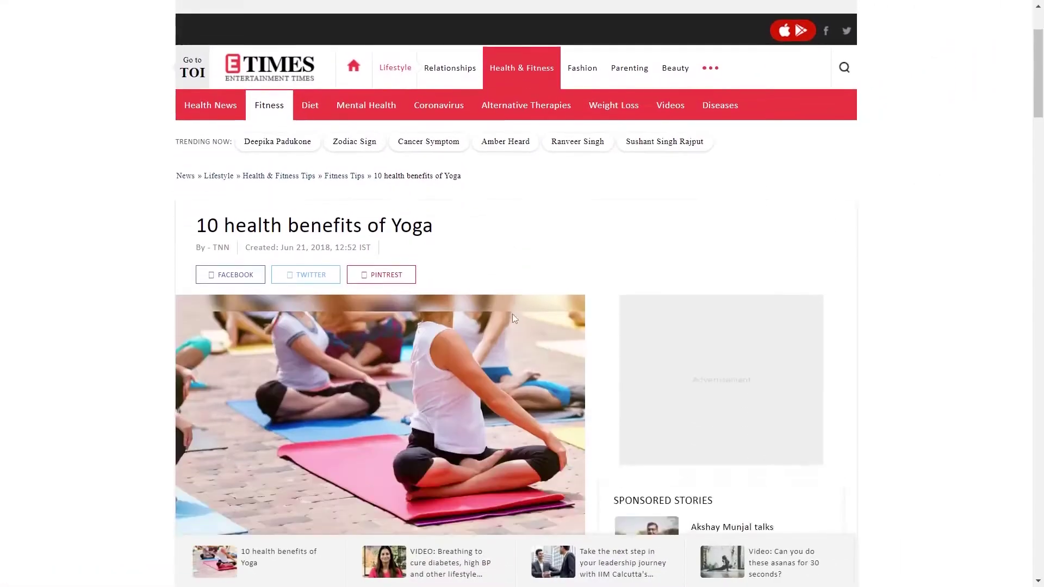
- Copy the Times of India article link and paste it into InVideo's URL field
{"action": "scroll", "coordinate": [515, 318], "scroll_direction": "down", "scroll_amount": 8}
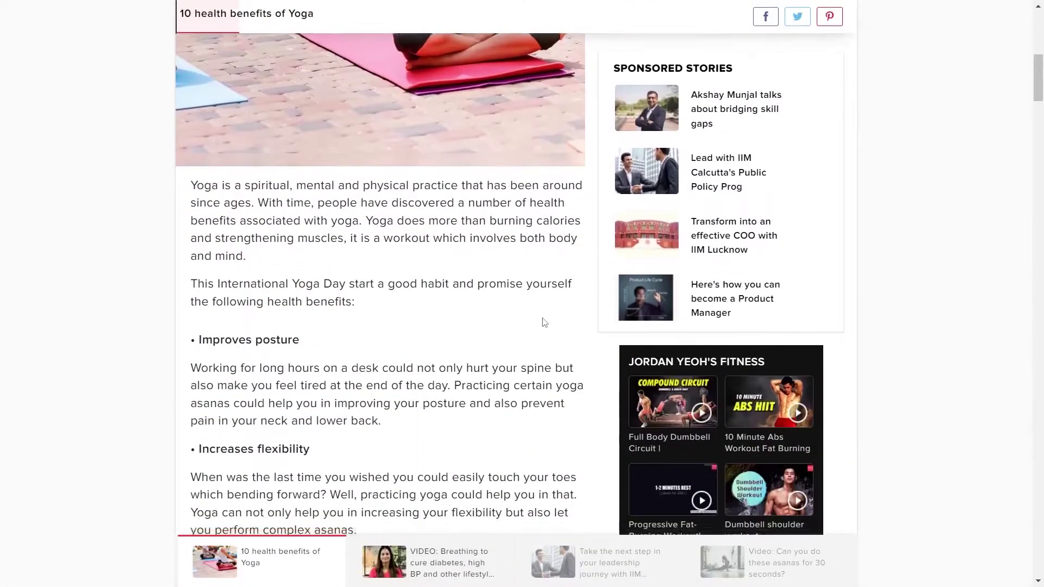
{"action": "scroll", "coordinate": [544, 323], "scroll_direction": "down", "scroll_amount": 3}
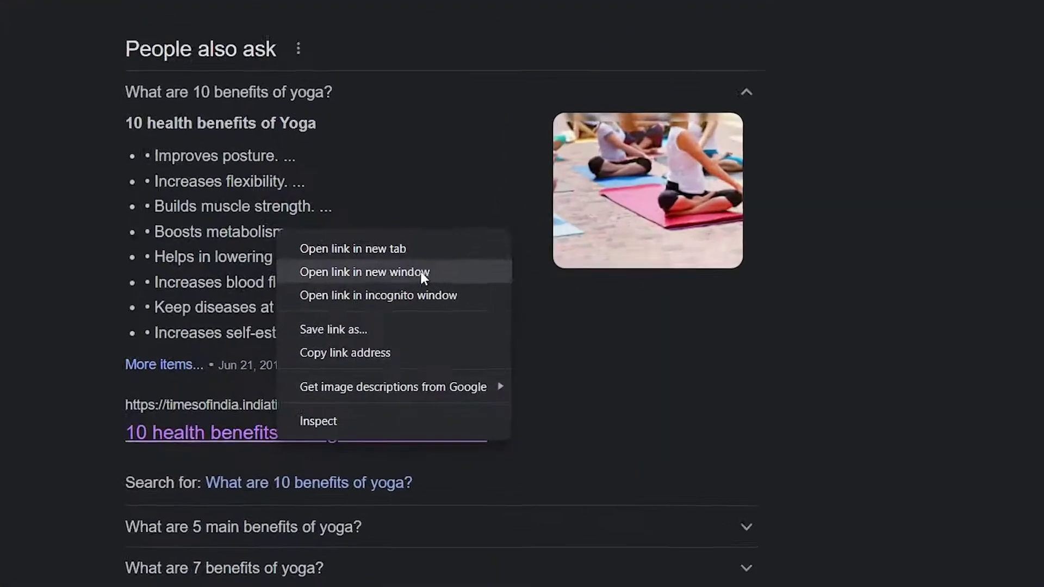
{"action": "left_click", "coordinate": [379, 349]}
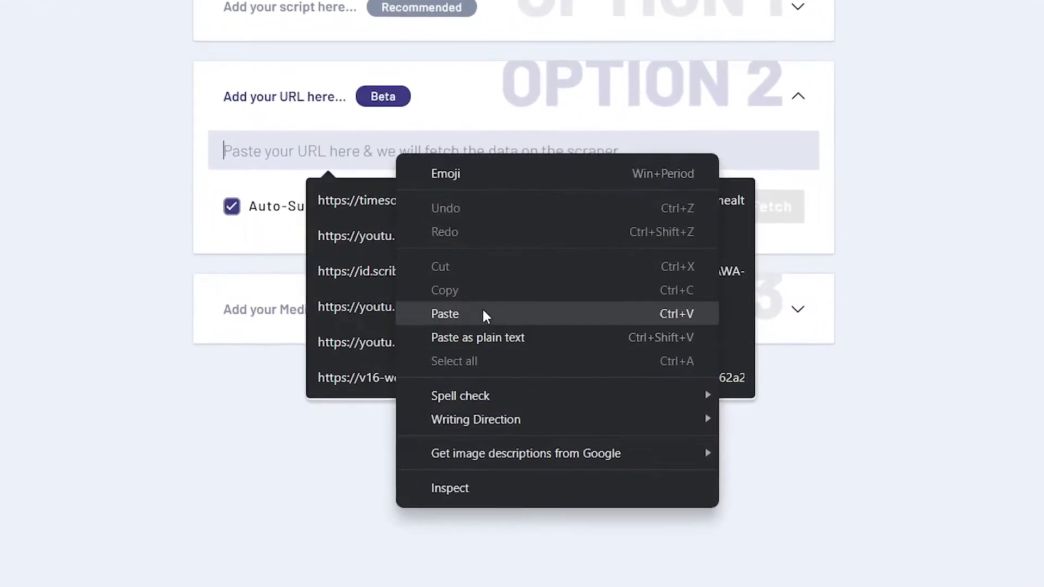
{"action": "left_click", "coordinate": [482, 314]}
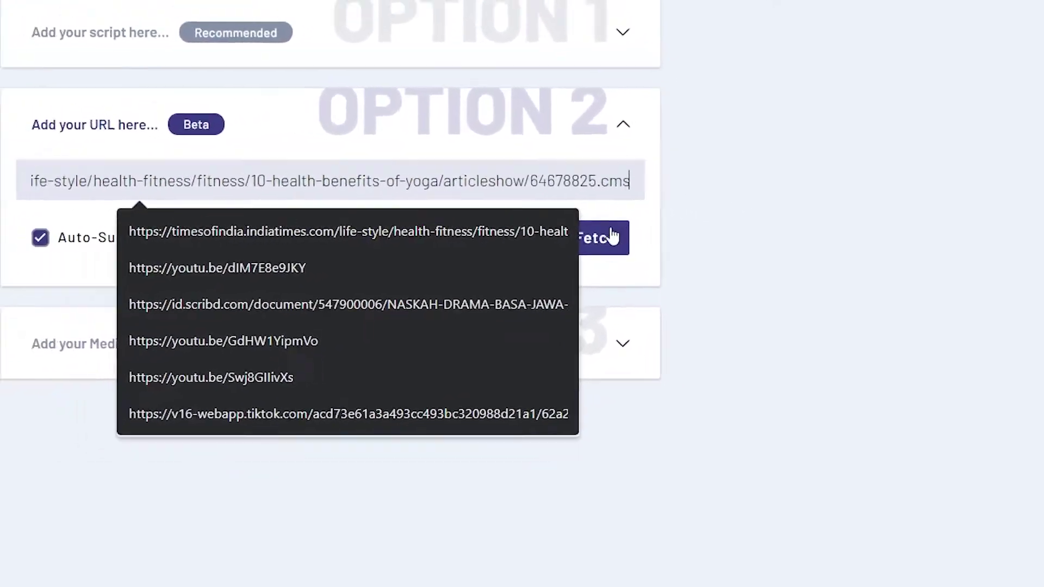
- Fetch the Times of India article and auto-summarize it into scenes
{"action": "left_click", "coordinate": [613, 238]}
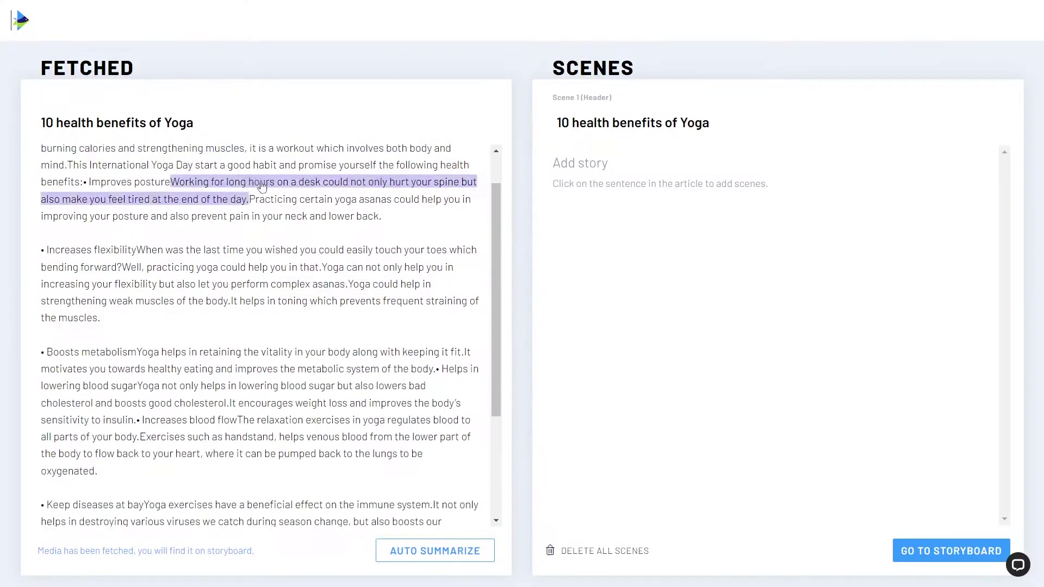
{"action": "scroll", "coordinate": [261, 185], "scroll_direction": "down", "scroll_amount": 3}
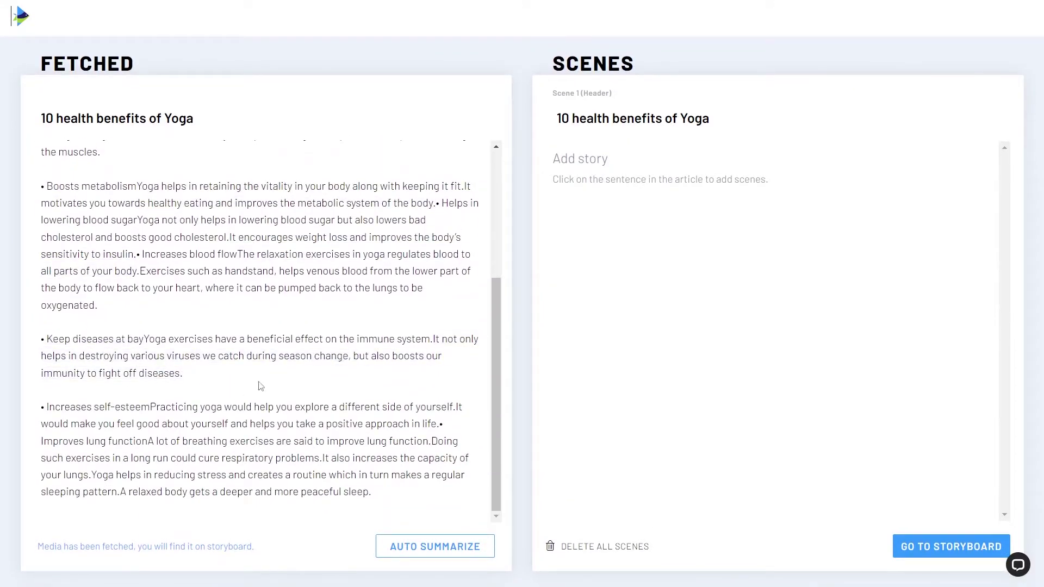
{"action": "left_click", "coordinate": [418, 549]}
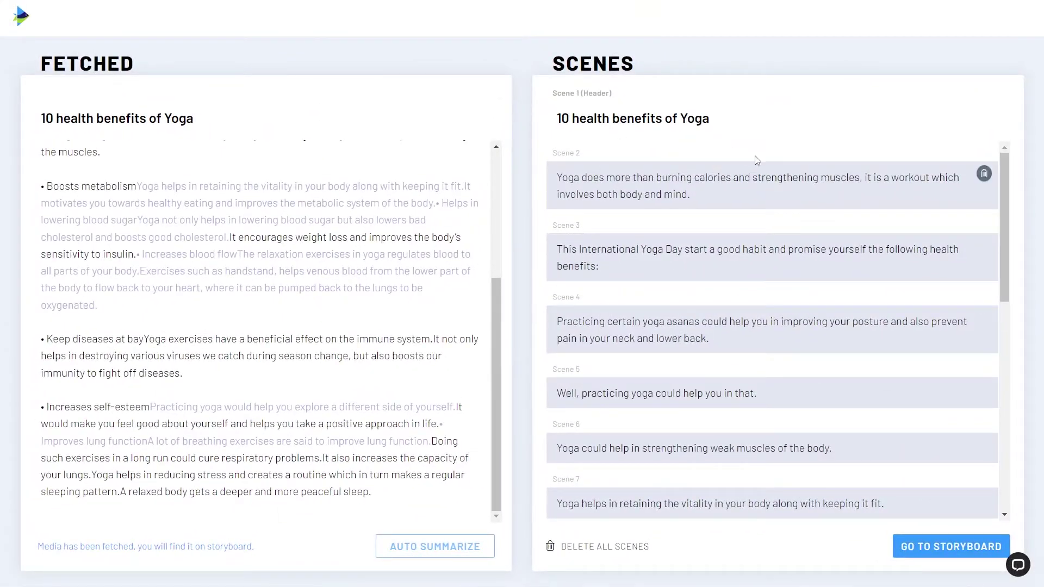
- Review the 16 generated scenes and click into the Scene 1 header caption
{"action": "scroll", "coordinate": [749, 159], "scroll_direction": "down", "scroll_amount": 1}
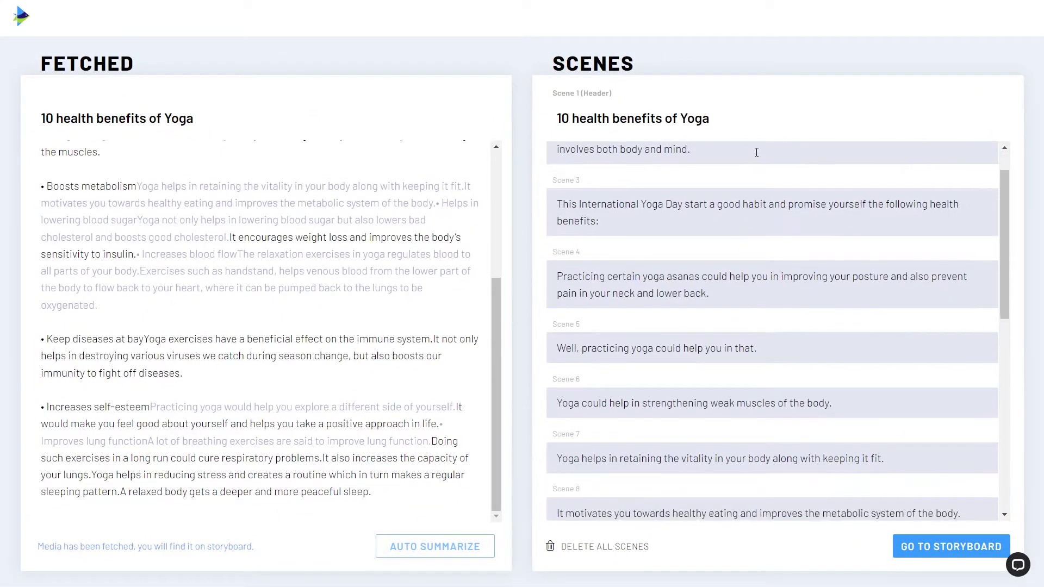
{"action": "scroll", "coordinate": [755, 153], "scroll_direction": "up", "scroll_amount": 1}
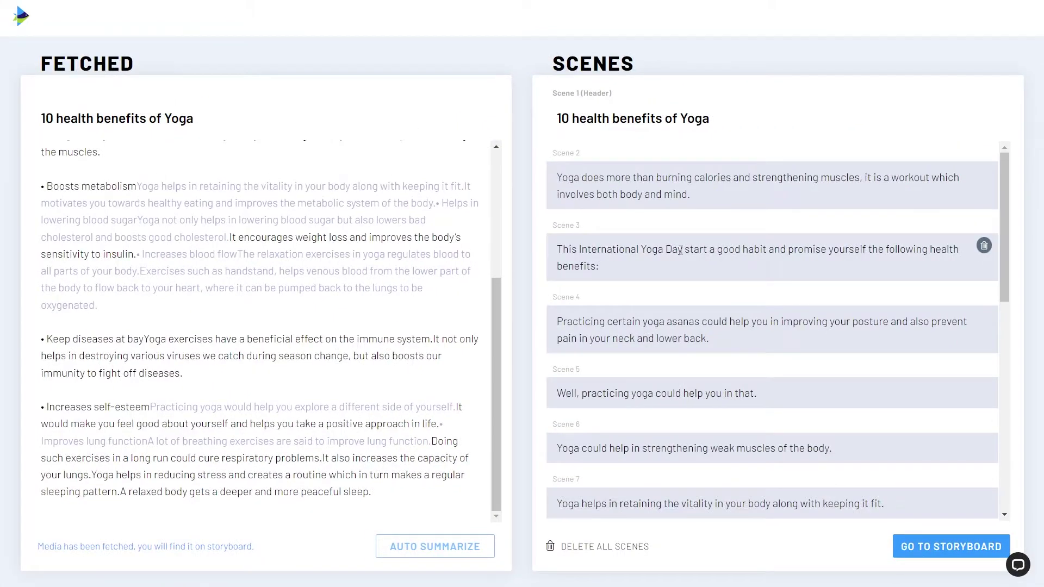
{"action": "scroll", "coordinate": [707, 275], "scroll_direction": "down", "scroll_amount": 5}
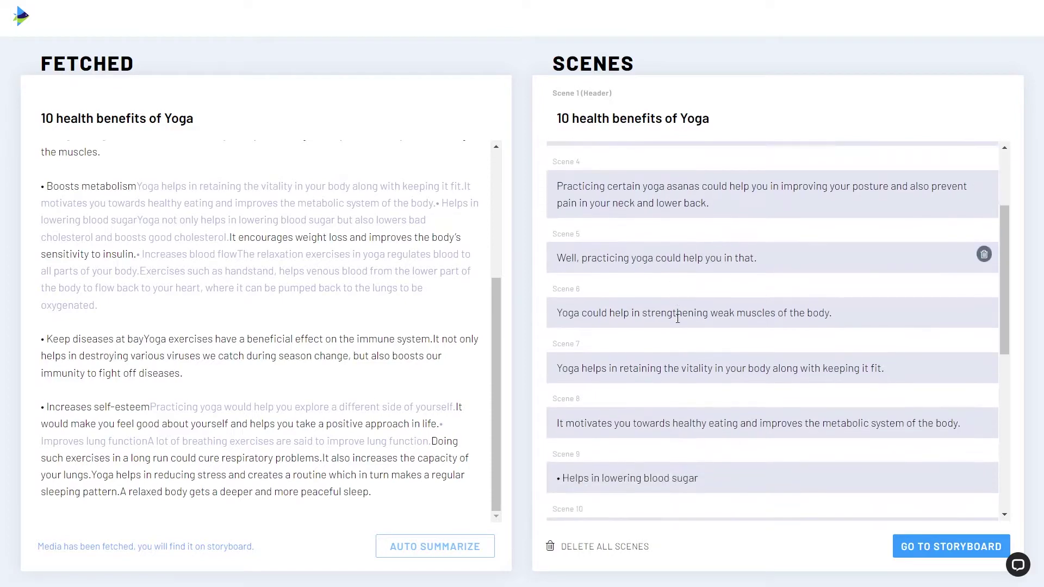
{"action": "scroll", "coordinate": [678, 323], "scroll_direction": "down", "scroll_amount": 5}
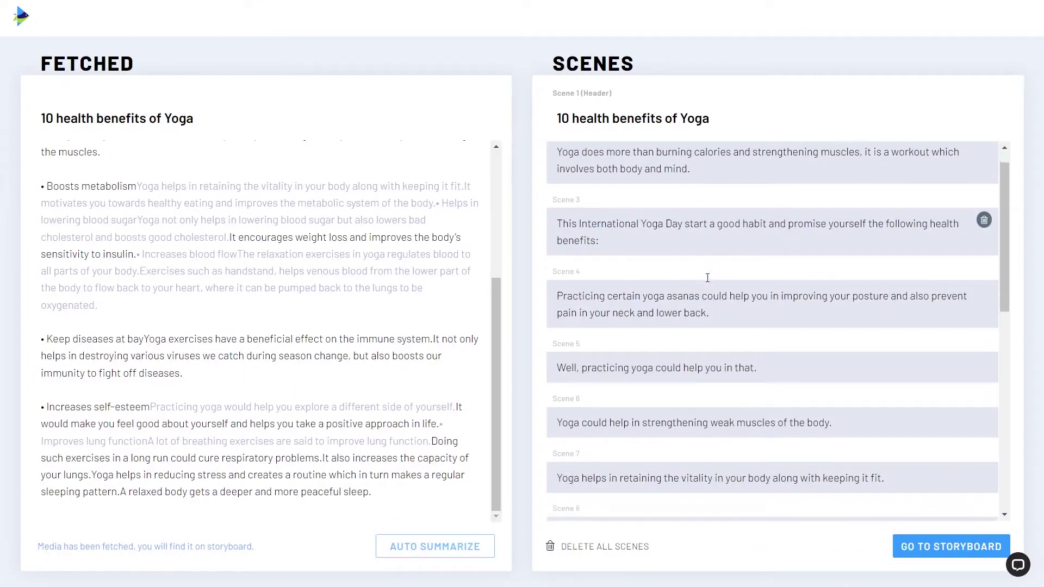
{"action": "scroll", "coordinate": [707, 278], "scroll_direction": "down", "scroll_amount": 5}
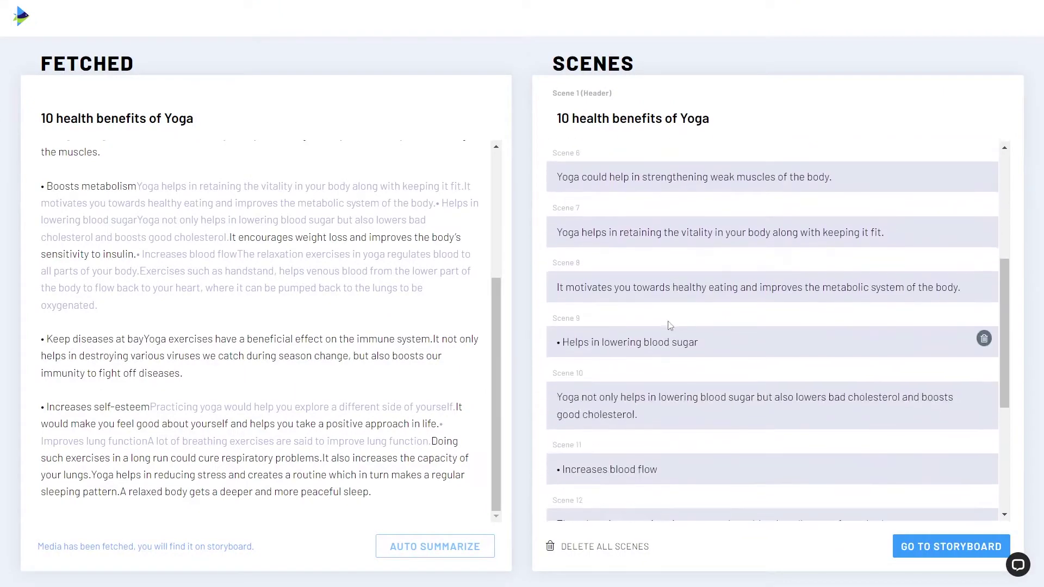
{"action": "scroll", "coordinate": [670, 325], "scroll_direction": "down", "scroll_amount": 5}
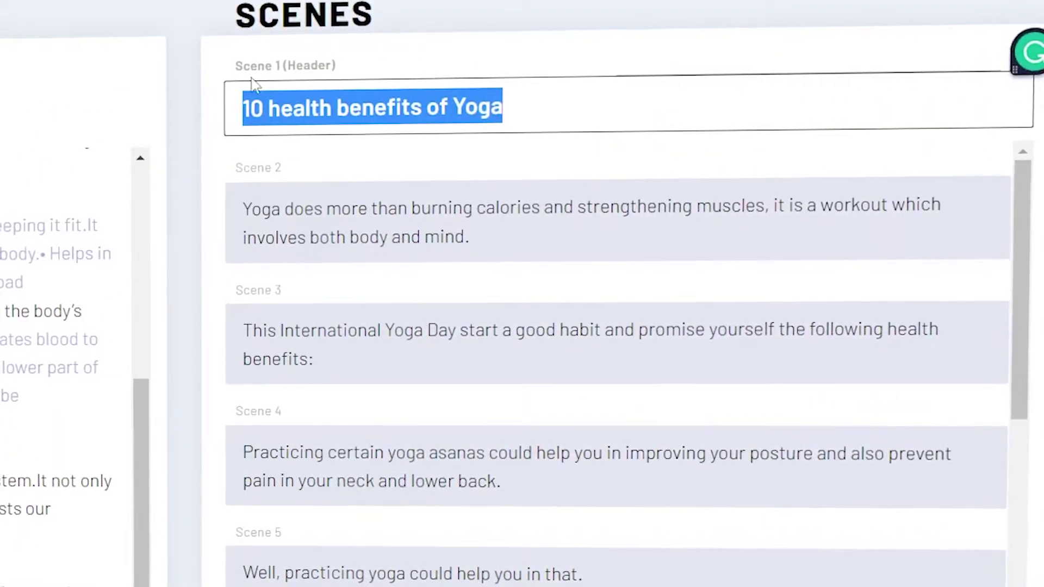
{"action": "left_click", "coordinate": [573, 110]}
- Replace the Scene 1 header with 'Enourmous Benefits of Doing Yoga Every'
{"action": "key", "text": "ctrl+a"}
{"action": "key", "text": "BackSpace"}
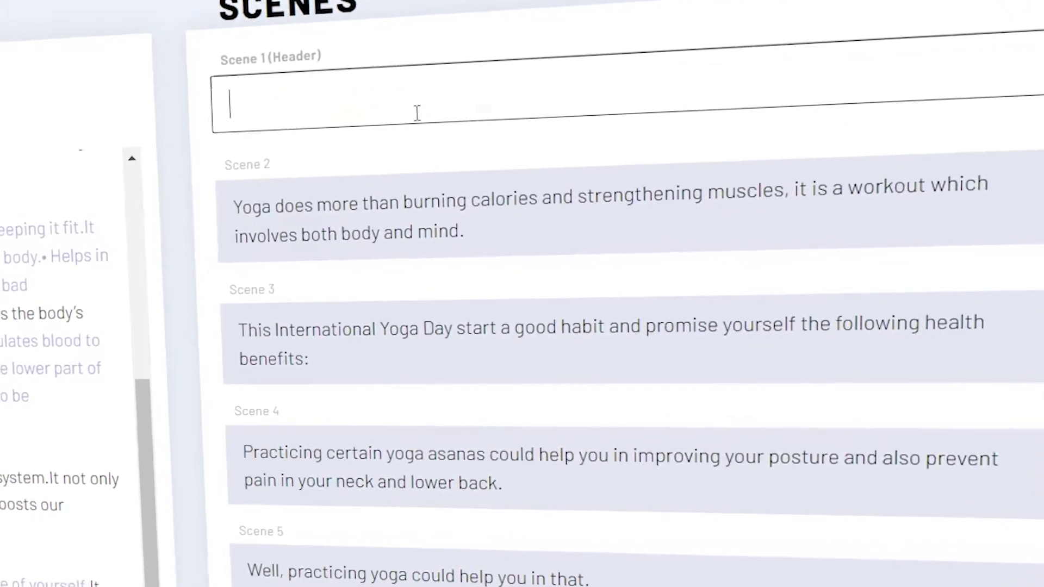
{"action": "type", "text": "Enourmous Benefits of Doing Yoga Everyday"}
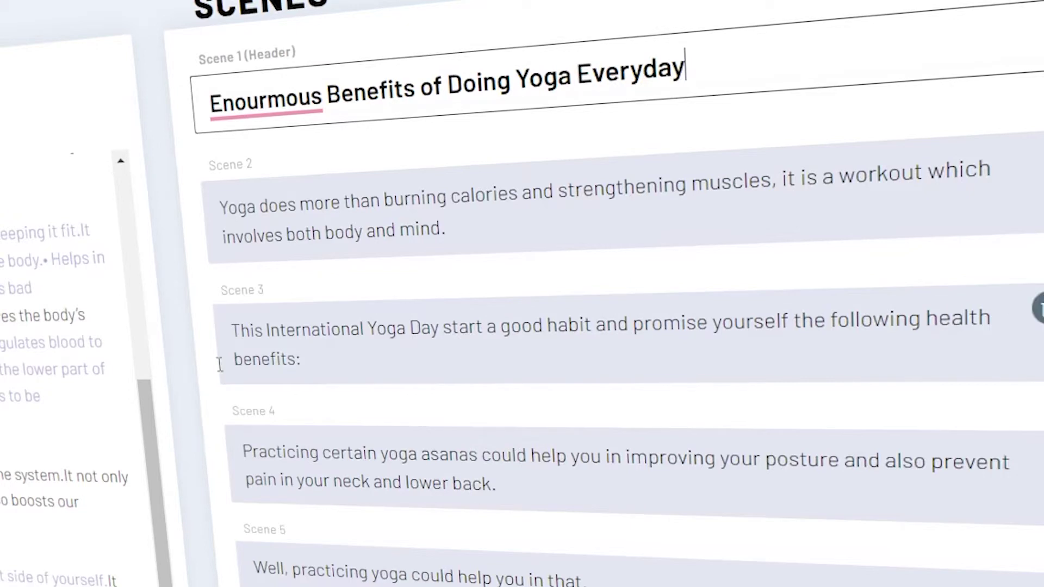
- Replace the Scene 2 sentence with one about yoga activating nearly every muscle
{"action": "left_click_drag", "start_coordinate": [445, 230], "coordinate": [190, 224]}
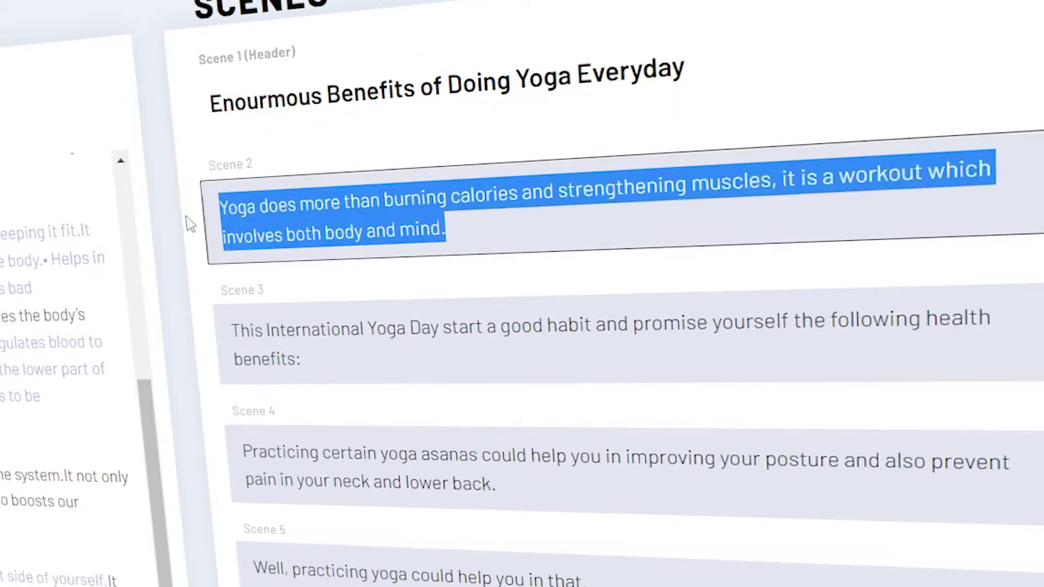
{"action": "type", "text": "It's one of the simplest exerci"}
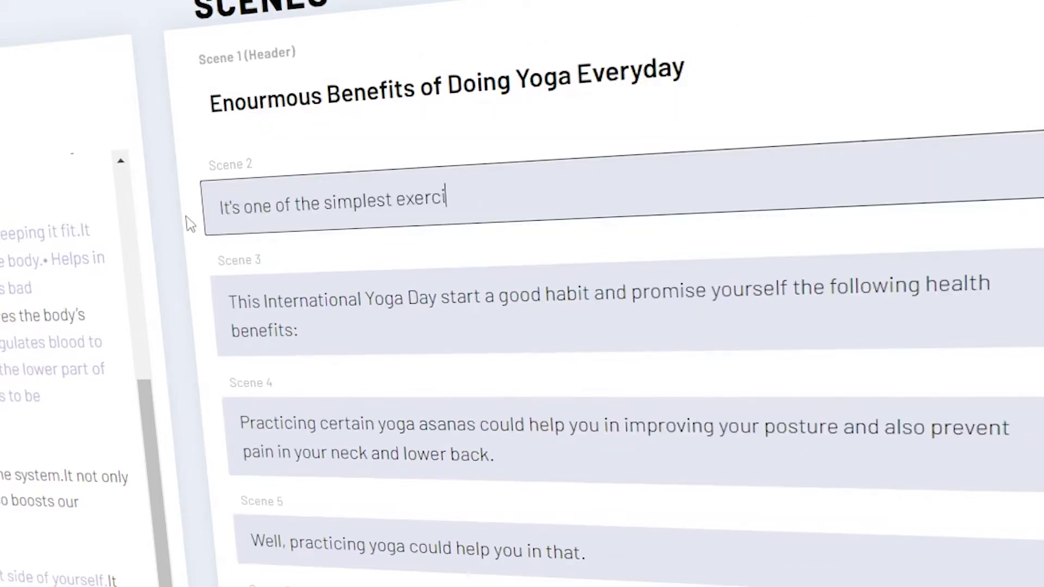
{"action": "type", "text": "se movement wich actives nearly every mucle"}
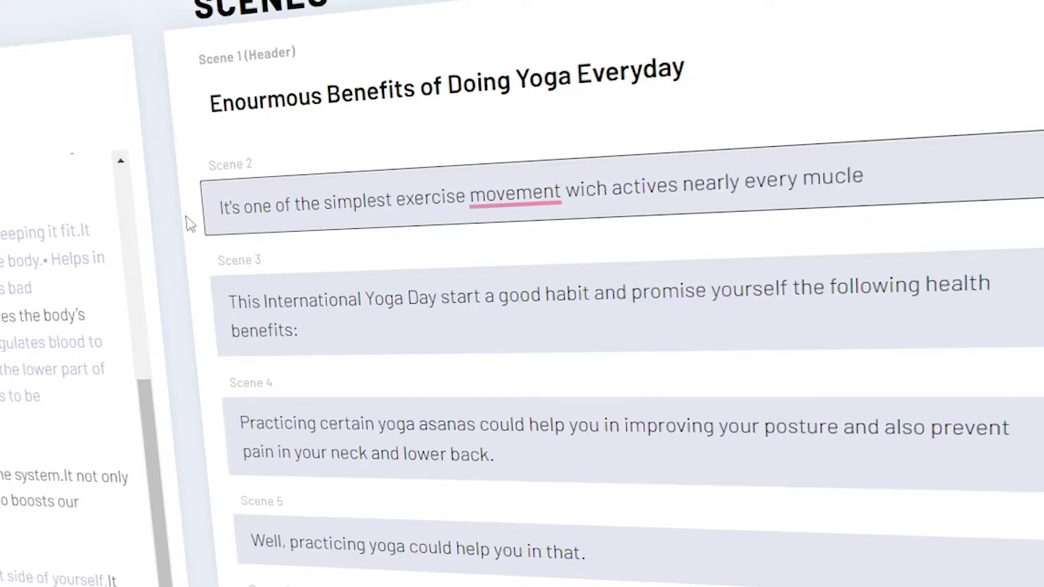
{"action": "type", "text": " in your body, yielding far more than toned"}
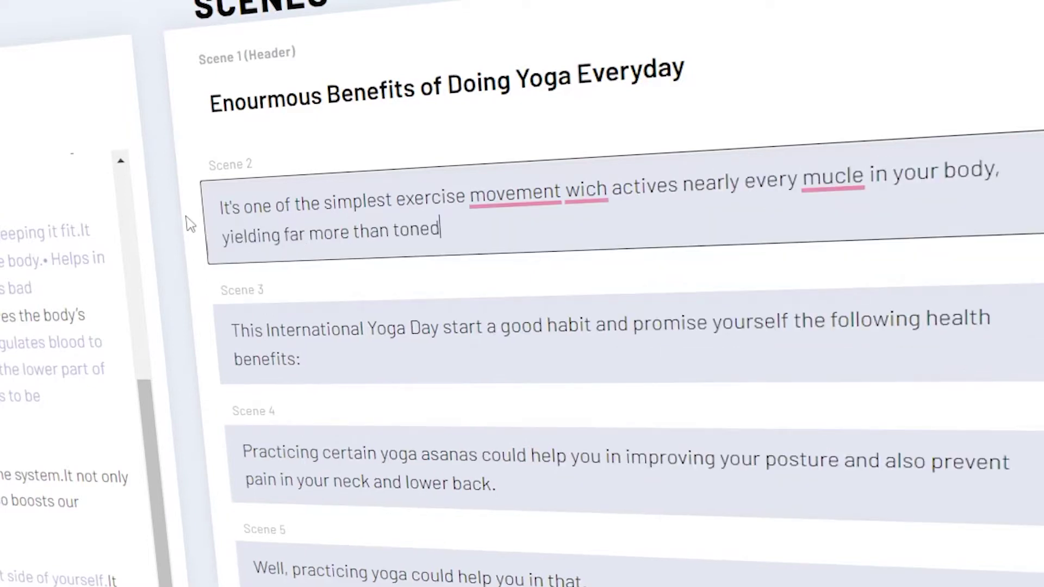
{"action": "type", "text": " muscles and incresed endurance."}
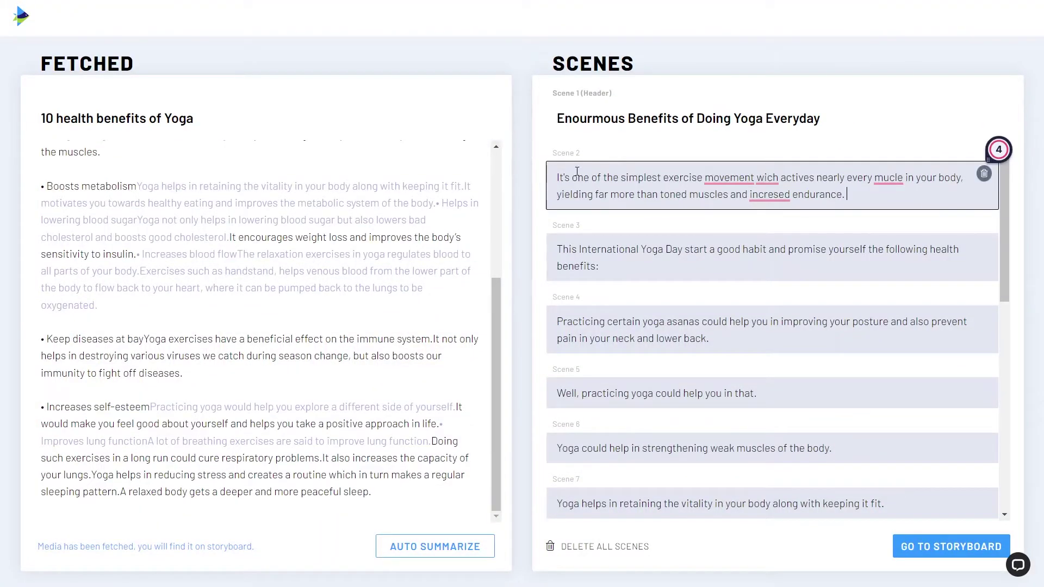
{"action": "scroll", "coordinate": [776, 288], "scroll_direction": "down", "scroll_amount": 1}
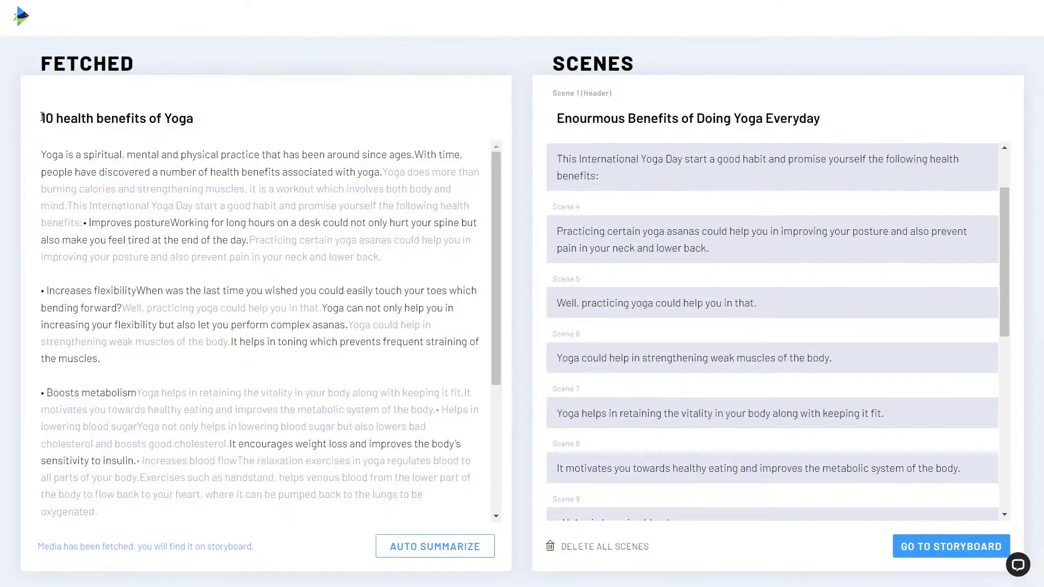
- Paste the selected yoga article text into QuillBot's Paraphraser
{"action": "left_click_drag", "start_coordinate": [41, 118], "coordinate": [467, 444]}
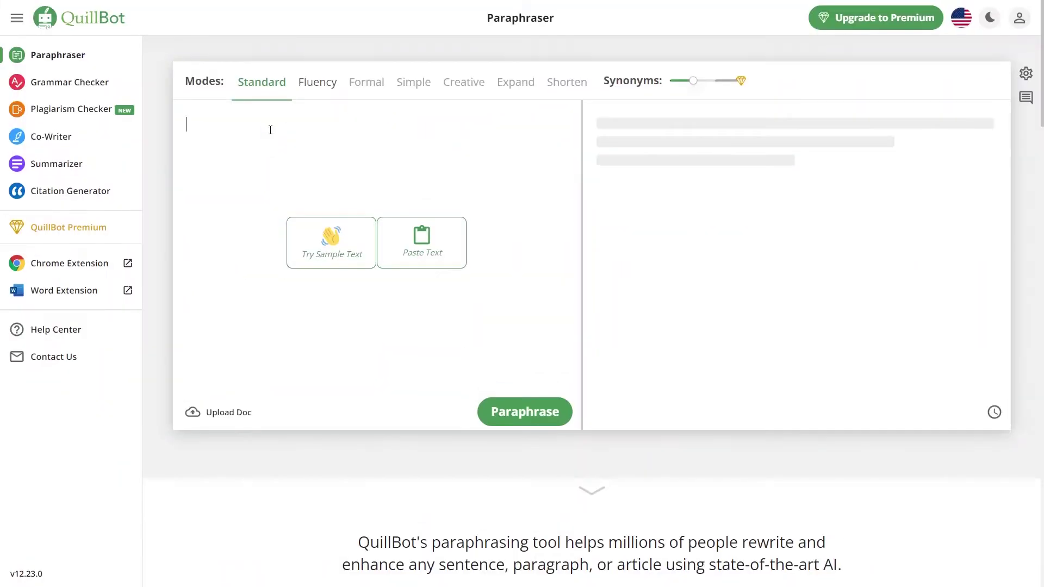
{"action": "right_click", "coordinate": [270, 130]}
{"action": "left_click", "coordinate": [333, 239]}
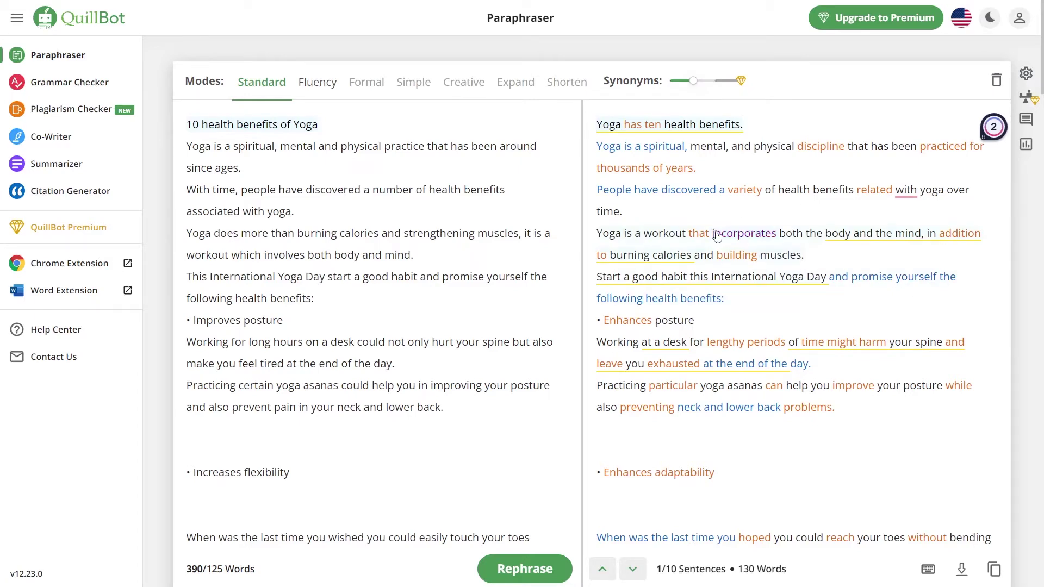
- Select all of the paraphrased output and copy it
{"action": "key", "text": "ctrl+a"}
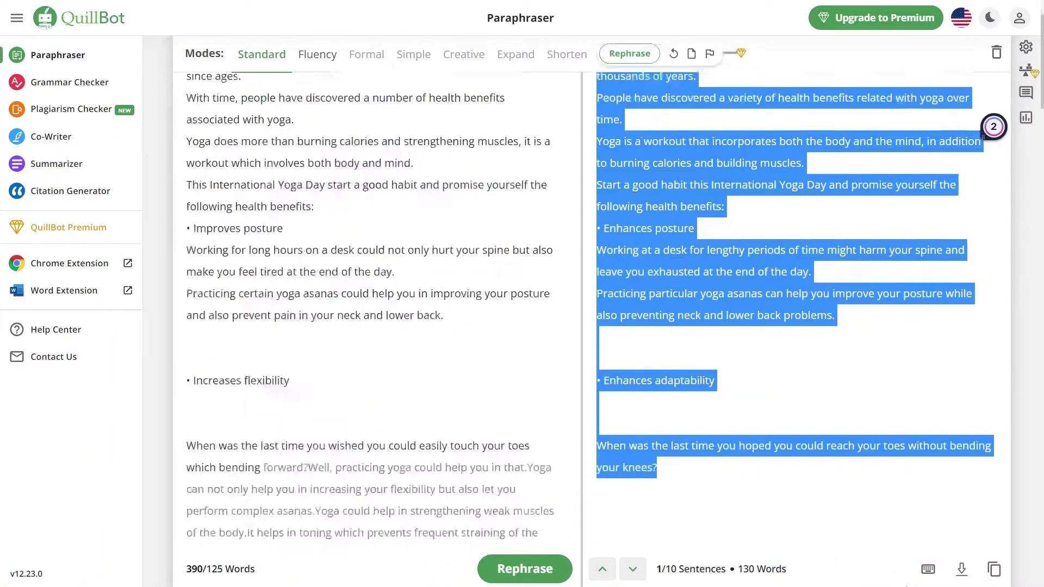
{"action": "scroll", "coordinate": [834, 333], "scroll_direction": "down", "scroll_amount": 5}
{"action": "right_click", "coordinate": [744, 198]}
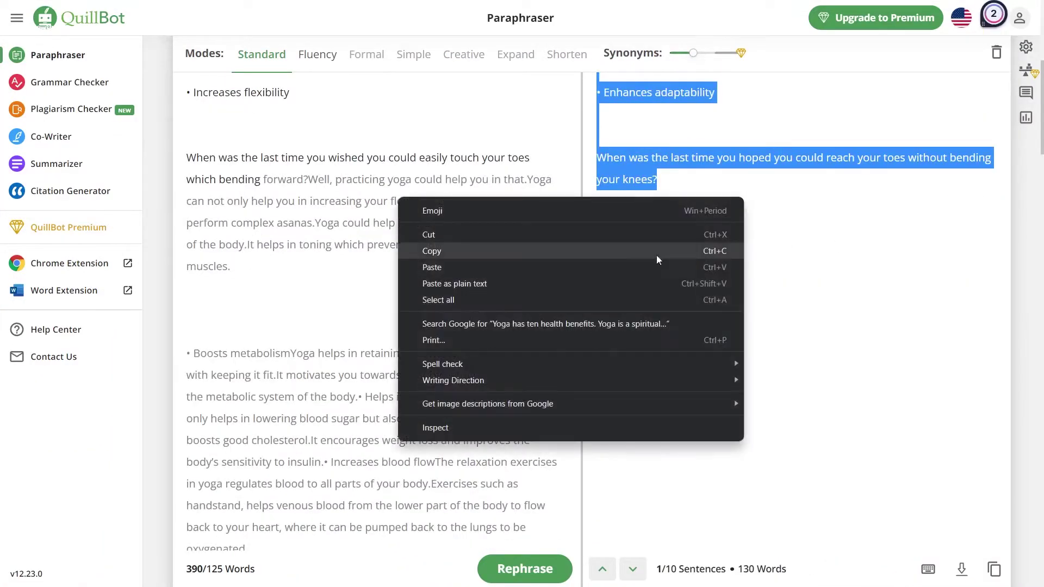
{"action": "left_click", "coordinate": [580, 251]}
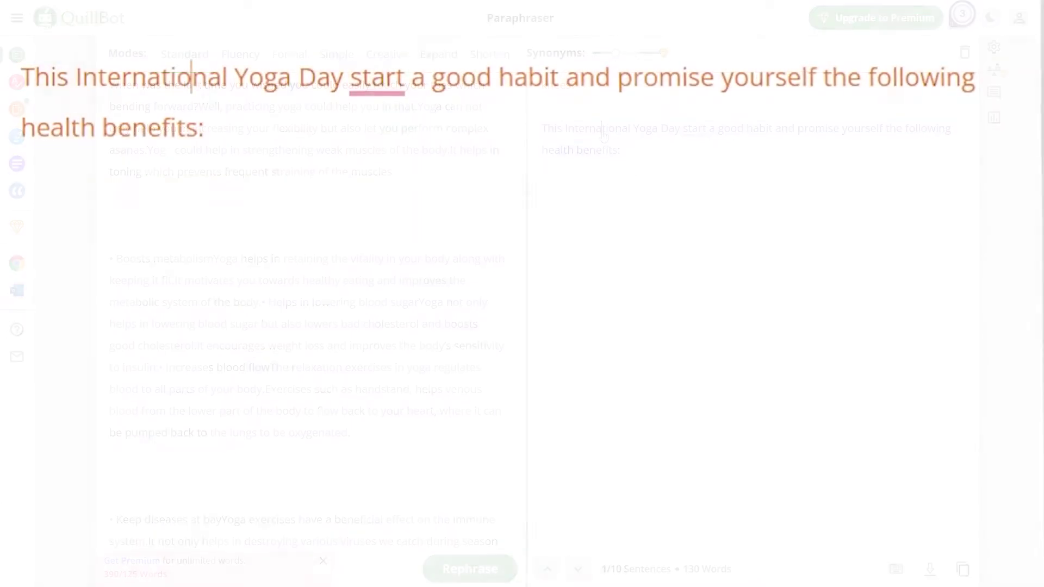
- Place the insertion point after 'benefits:' near the International Yoga Day sentence
{"action": "right_click", "coordinate": [196, 94]}
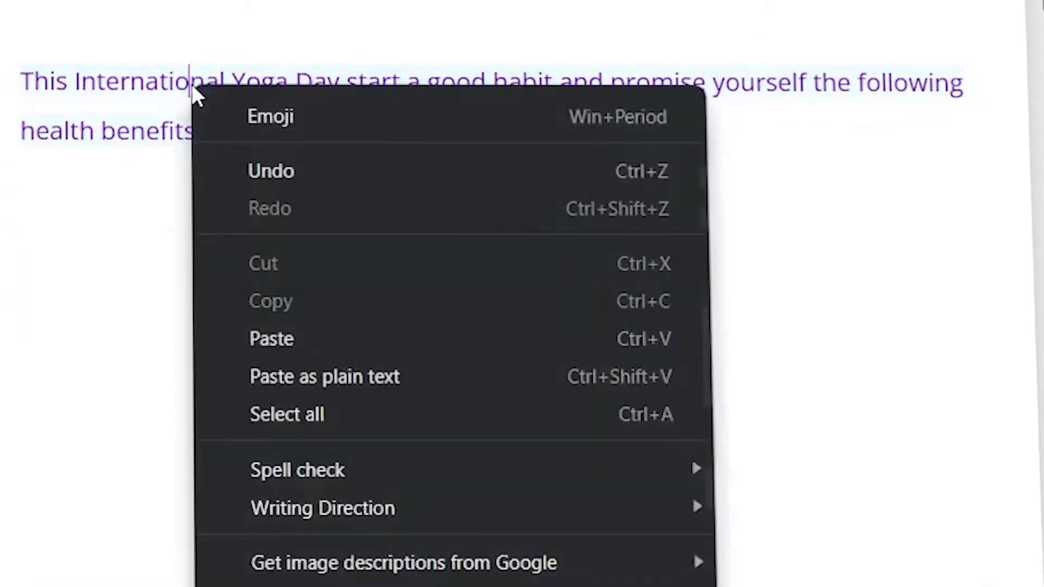
{"action": "left_click", "coordinate": [131, 103]}
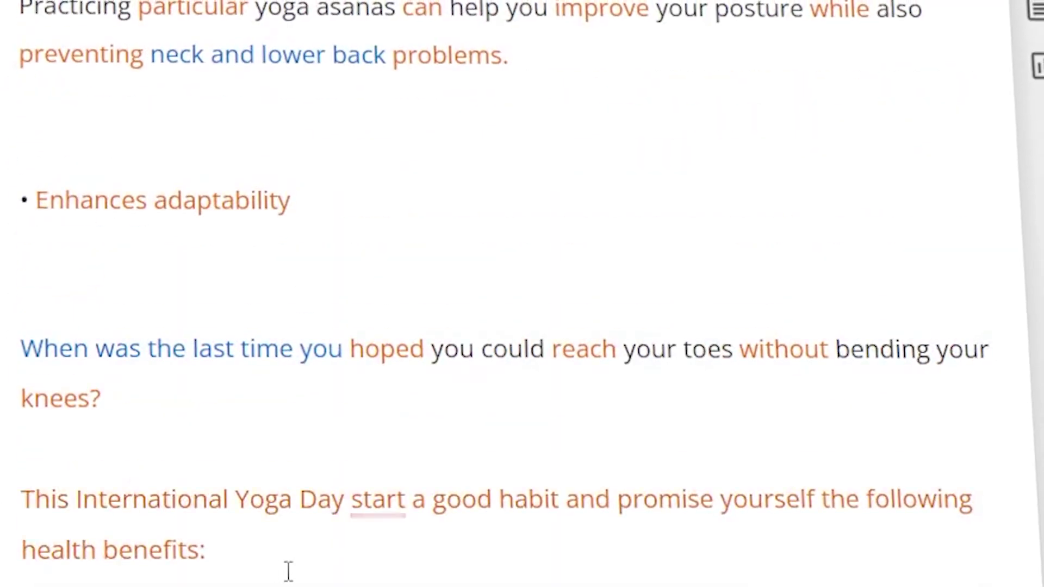
{"action": "left_click_drag", "start_coordinate": [285, 181], "coordinate": [20, 109]}
{"action": "left_click", "coordinate": [163, 517]}
{"action": "double_click", "coordinate": [163, 517]}
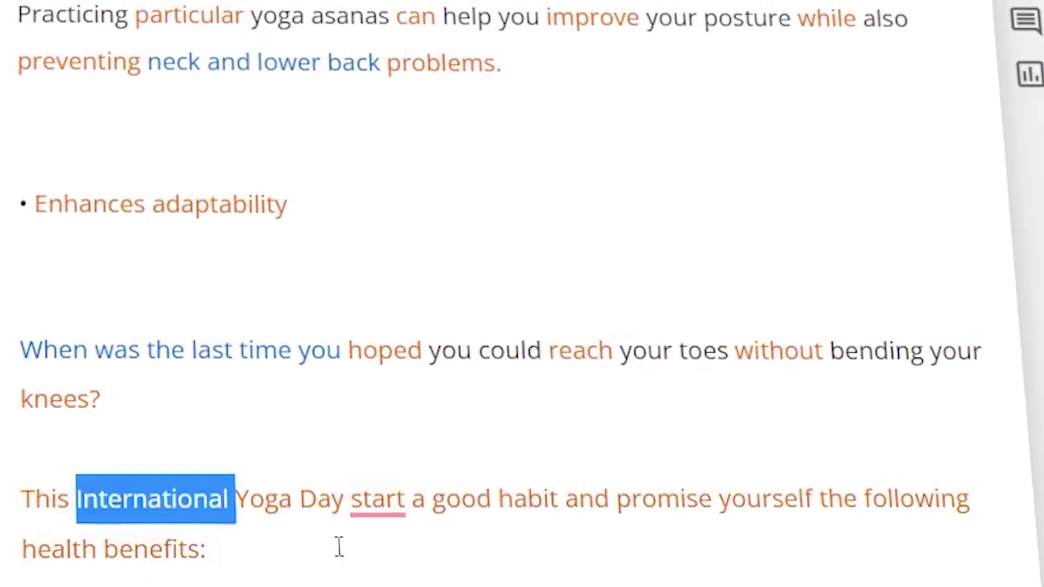
{"action": "left_click", "coordinate": [343, 560]}
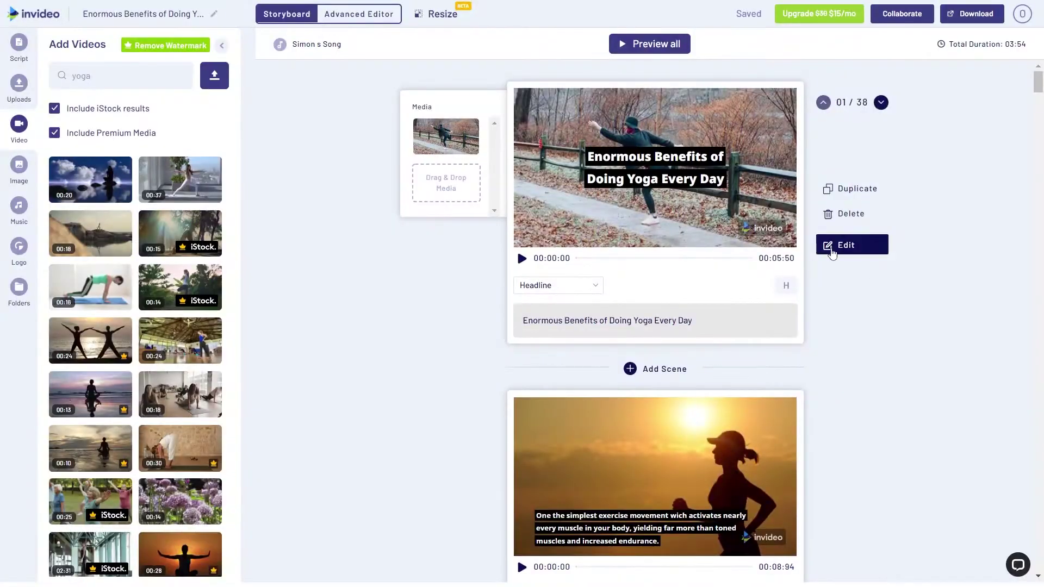
- Open the yoga project from the first storyboard scene in the advanced editor
{"action": "left_click", "coordinate": [846, 247]}
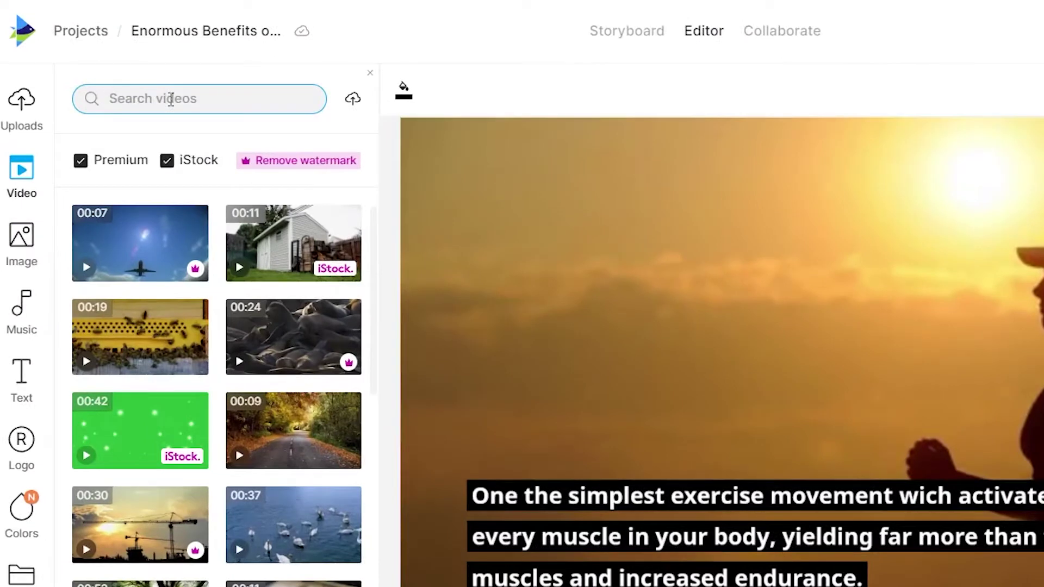
- Search stock videos for 'yoga' and add the meditating-woman clip to Scene 02
{"action": "key", "text": "Return"}
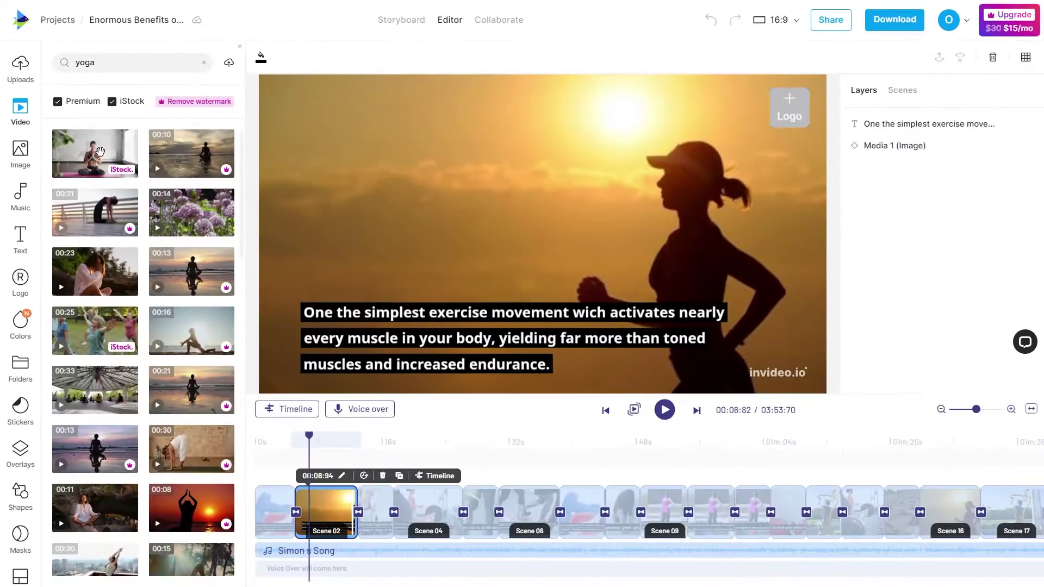
{"action": "mouse_move", "coordinate": [103, 159]}
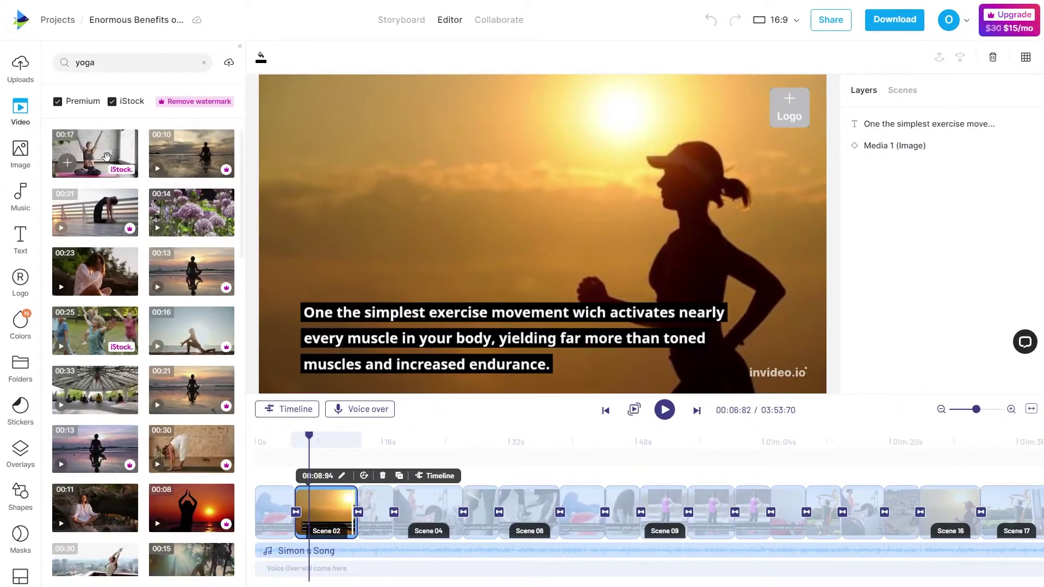
{"action": "left_click", "coordinate": [106, 158]}
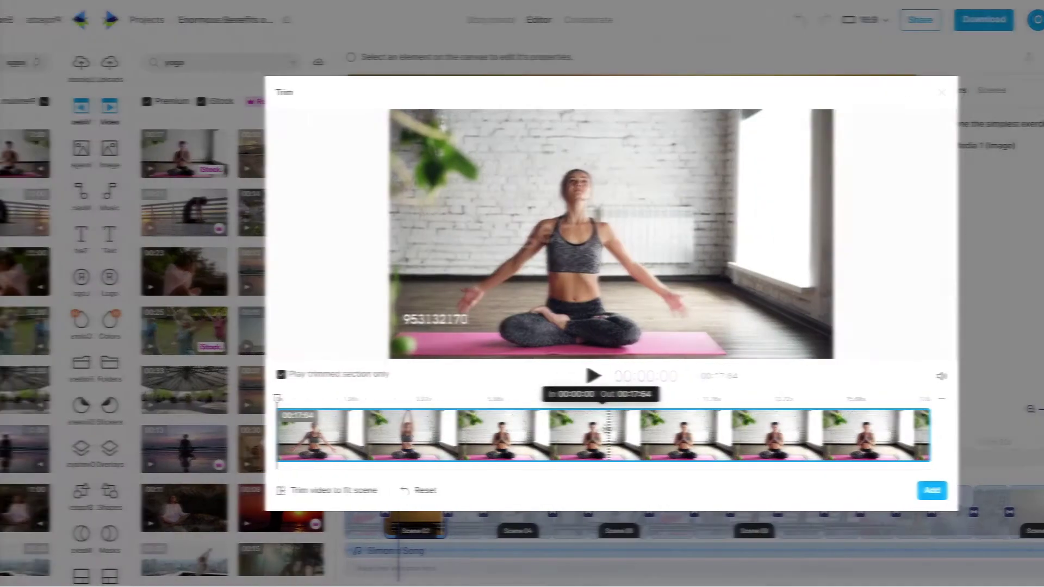
{"action": "left_click", "coordinate": [382, 409]}
{"action": "left_click_drag", "start_coordinate": [325, 449], "coordinate": [325, 448]}
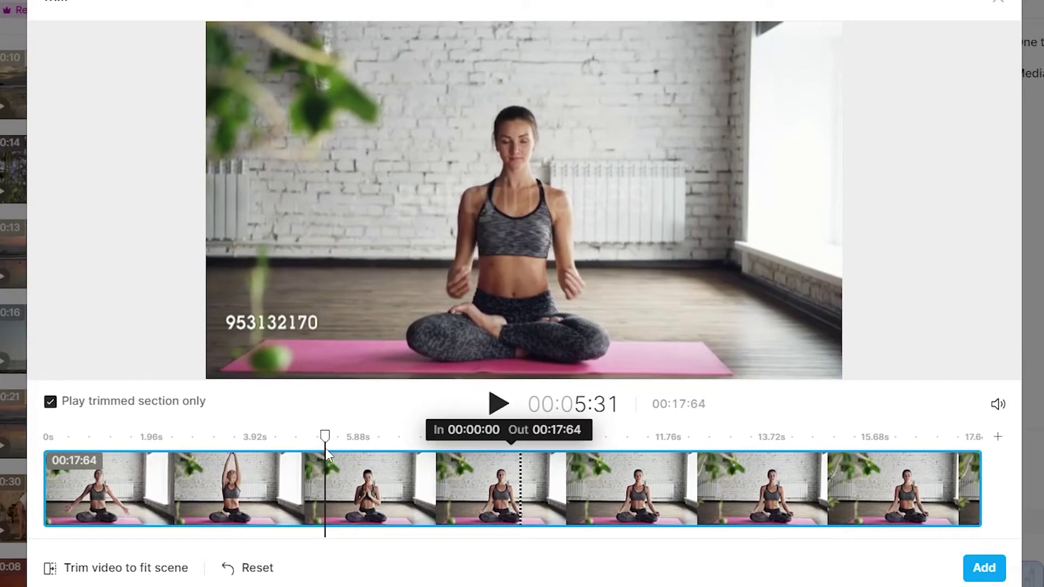
{"action": "left_click", "coordinate": [984, 574]}
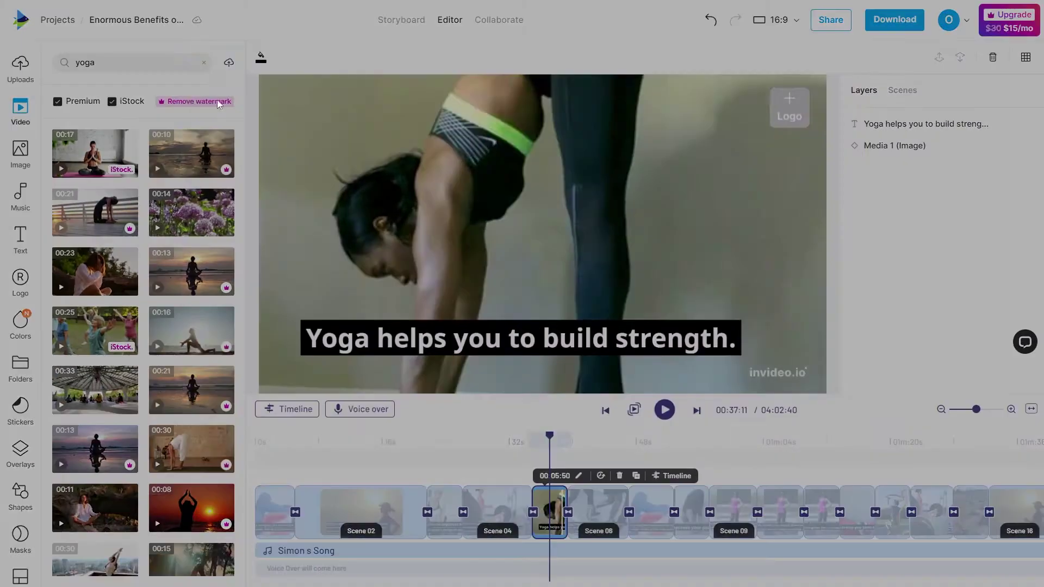
{"action": "left_click", "coordinate": [394, 179]}
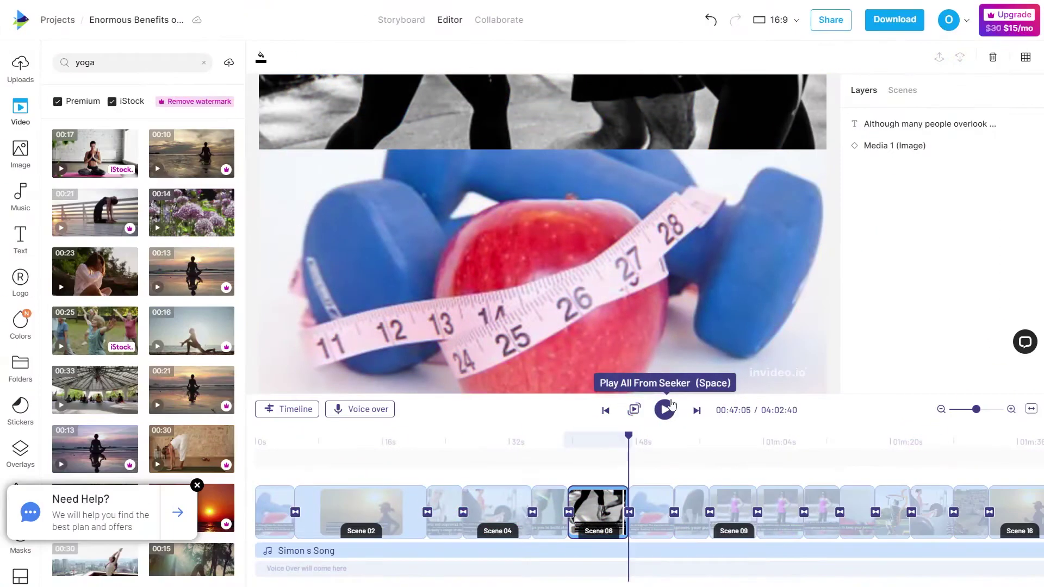
{"action": "left_click", "coordinate": [670, 405]}
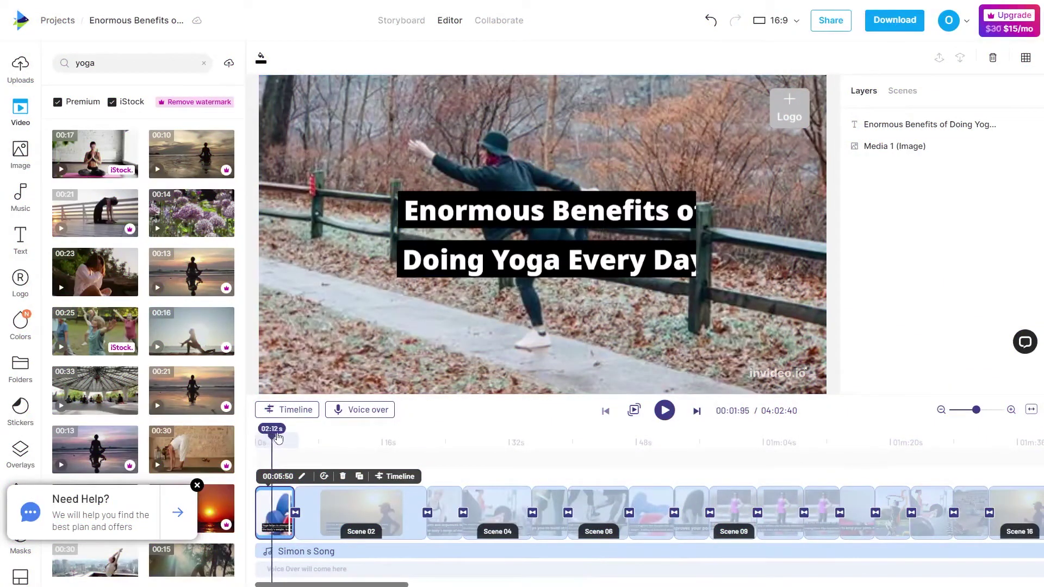
{"action": "mouse_move", "coordinate": [278, 438]}
{"action": "left_mouse_down"}
{"action": "mouse_move", "coordinate": [341, 435]}
{"action": "mouse_move", "coordinate": [277, 430]}
{"action": "left_mouse_up"}
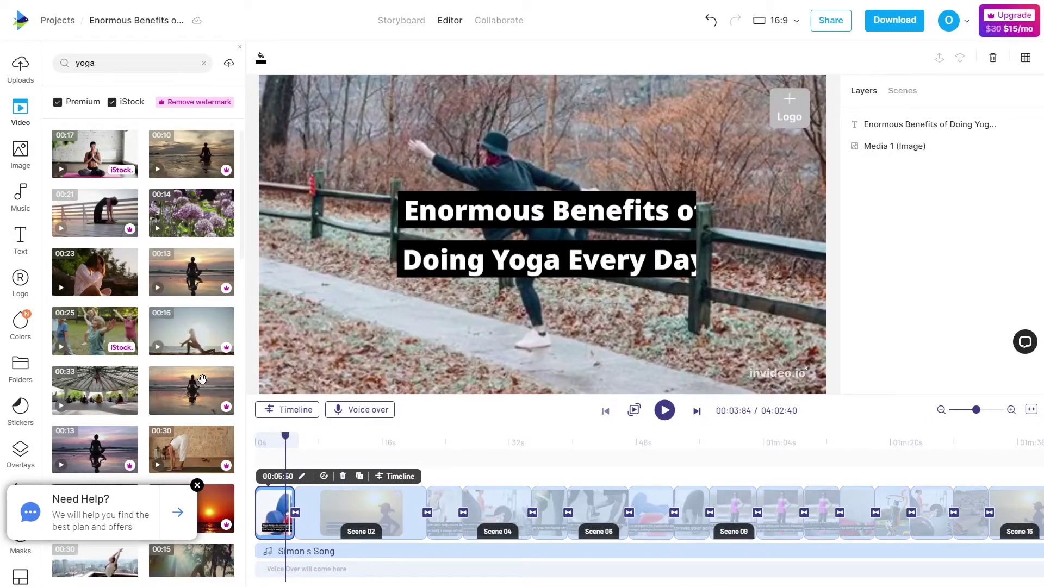
{"action": "scroll", "coordinate": [199, 379], "scroll_direction": "down", "scroll_amount": 2}
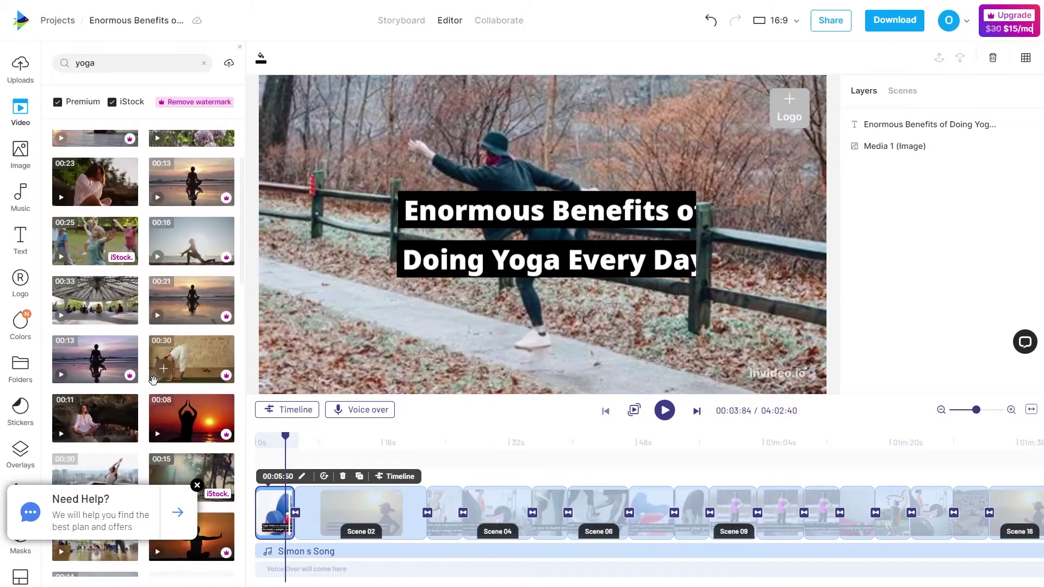
{"action": "scroll", "coordinate": [168, 374], "scroll_direction": "down", "scroll_amount": 3}
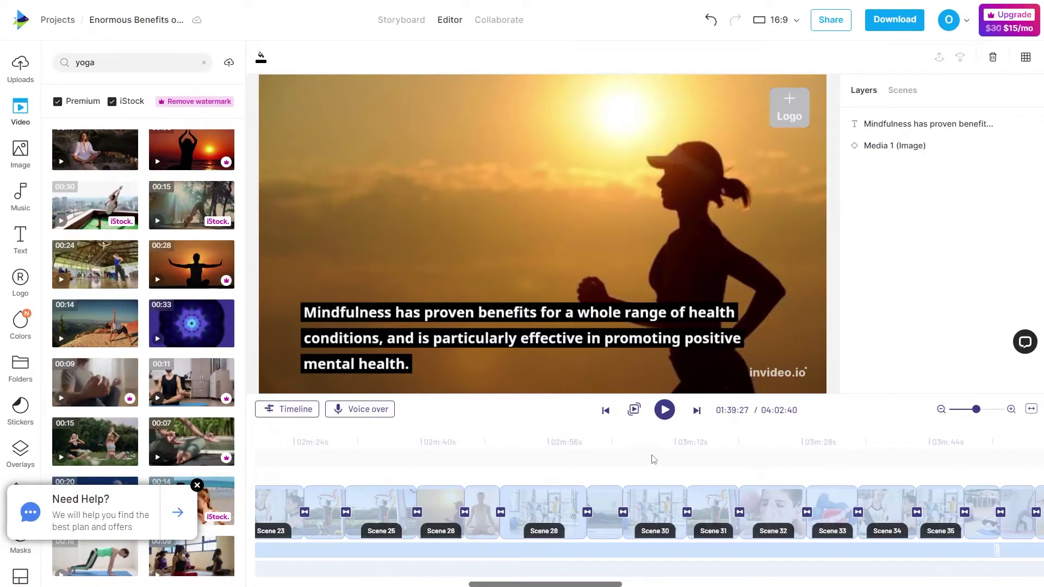
{"action": "left_click", "coordinate": [653, 452]}
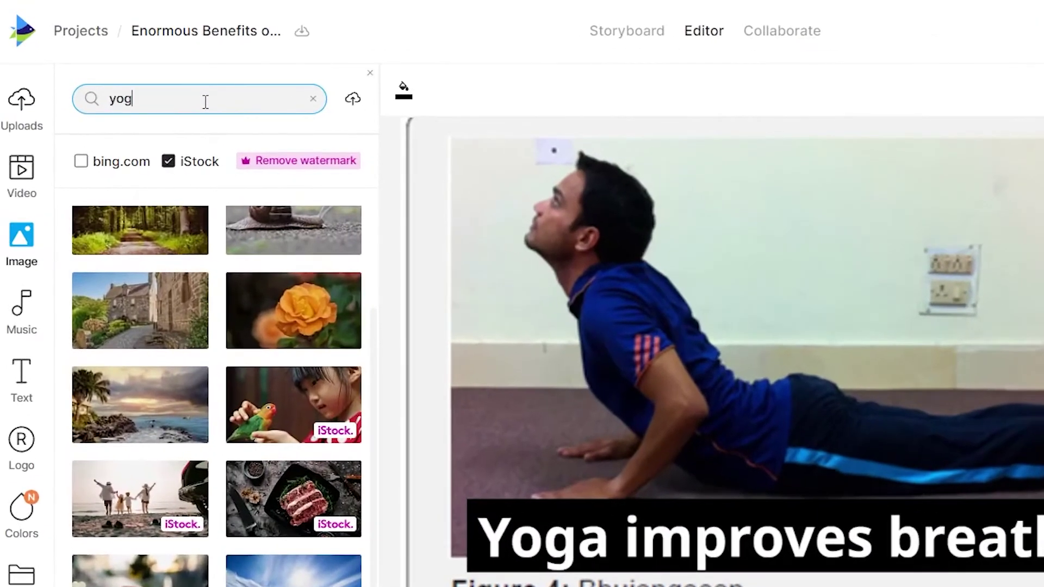
- Search the stock image library for 'yoga'
{"action": "key", "text": "Return"}
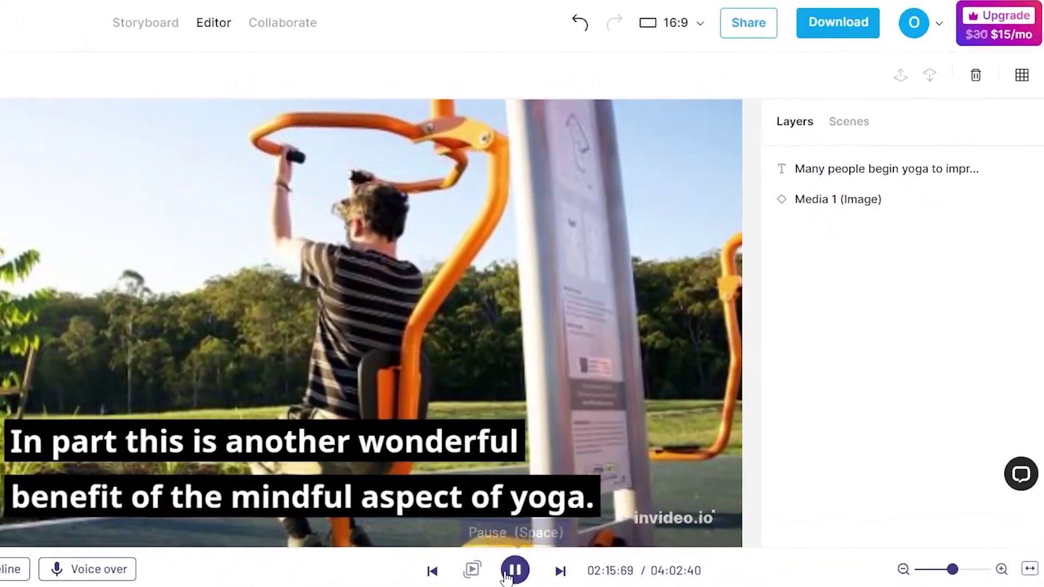
- Pause the preview and bring up the download quality choices, with 720p HD selected
{"action": "left_click", "coordinate": [506, 575]}
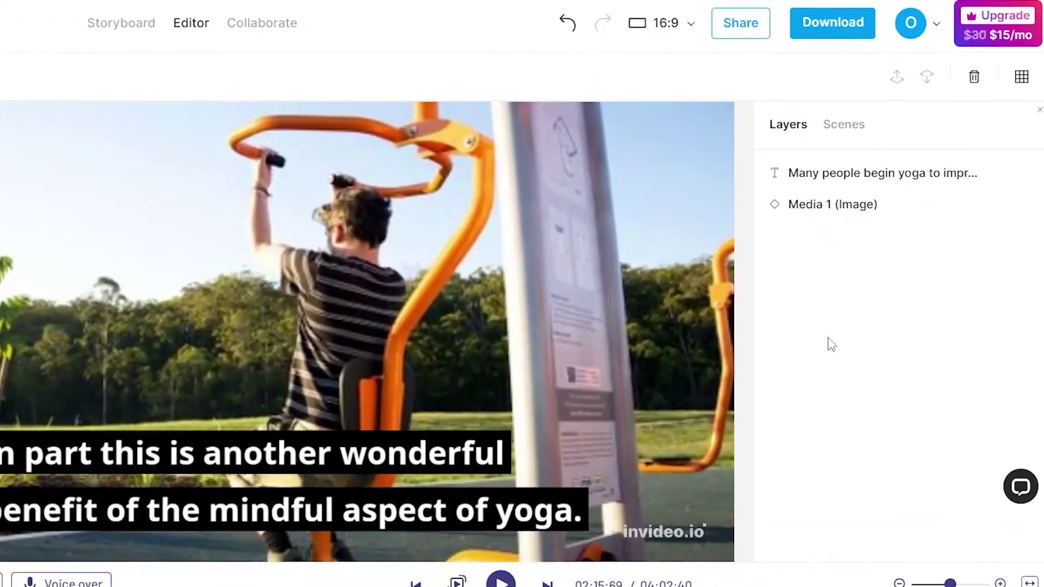
{"action": "left_click", "coordinate": [832, 21]}
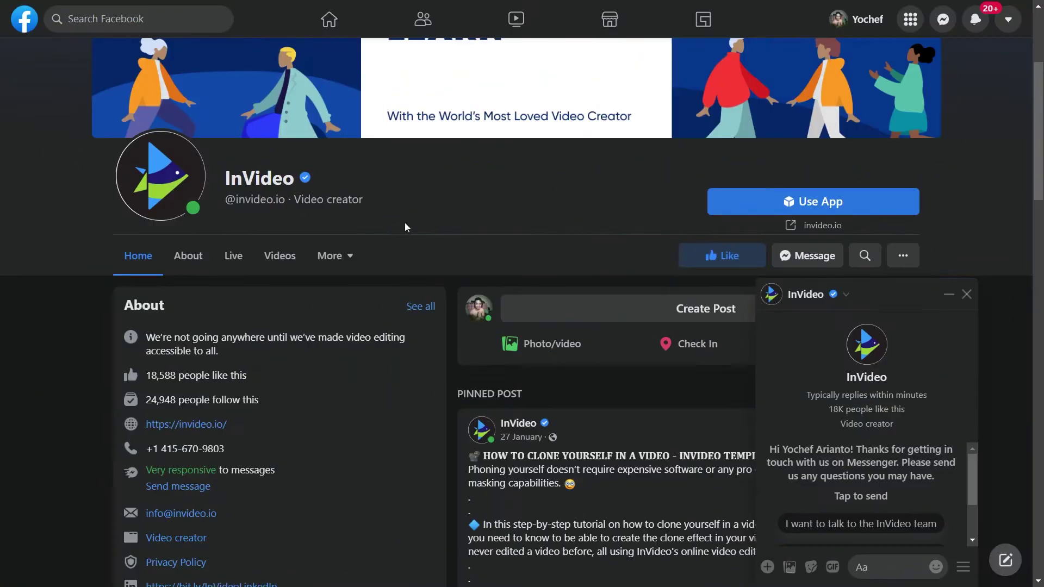
- Scroll InVideo's Facebook page past its About details and pinned video to its later posts
{"action": "scroll", "coordinate": [358, 243], "scroll_direction": "down", "scroll_amount": 3}
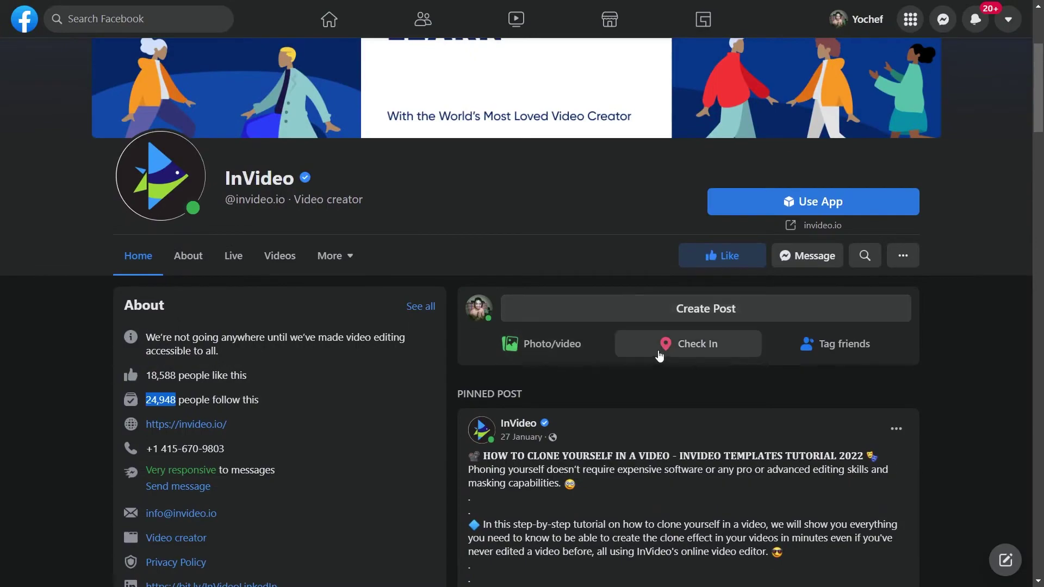
{"action": "scroll", "coordinate": [660, 356], "scroll_direction": "down", "scroll_amount": 2}
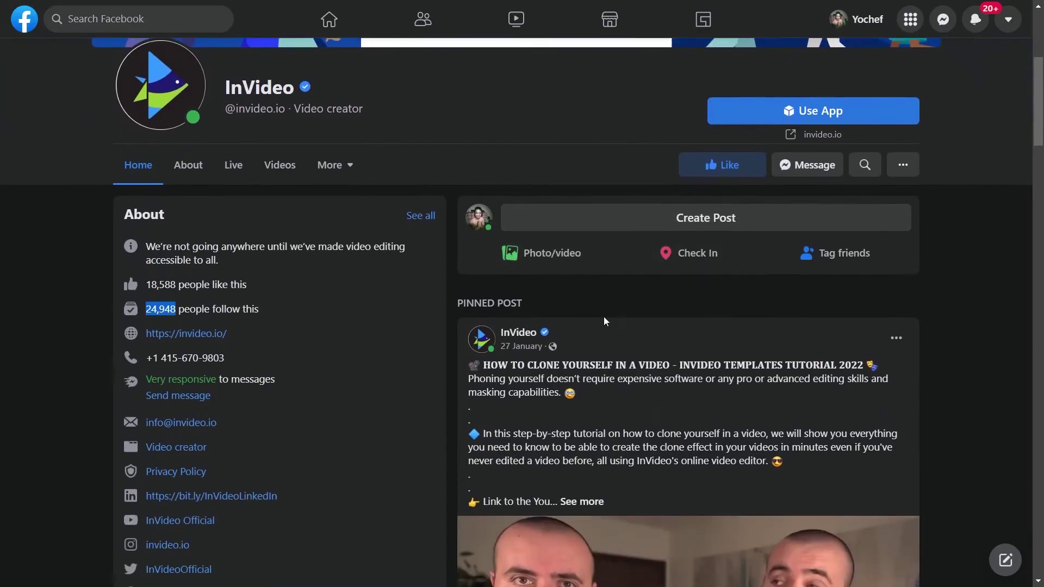
{"action": "scroll", "coordinate": [614, 306], "scroll_direction": "down", "scroll_amount": 10}
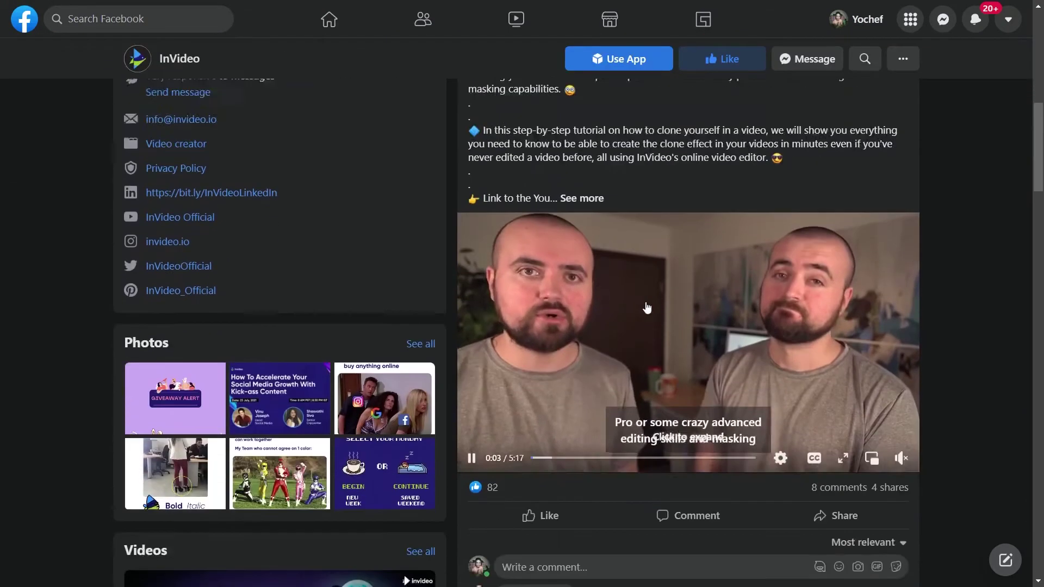
{"action": "scroll", "coordinate": [648, 302], "scroll_direction": "down", "scroll_amount": 7}
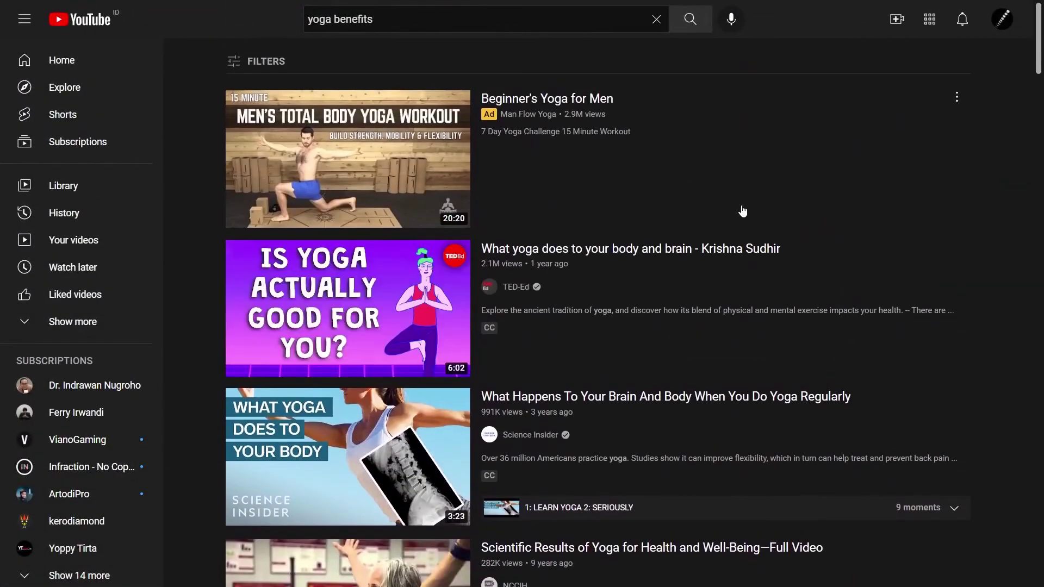
{"action": "scroll", "coordinate": [867, 218], "scroll_direction": "down", "scroll_amount": 3}
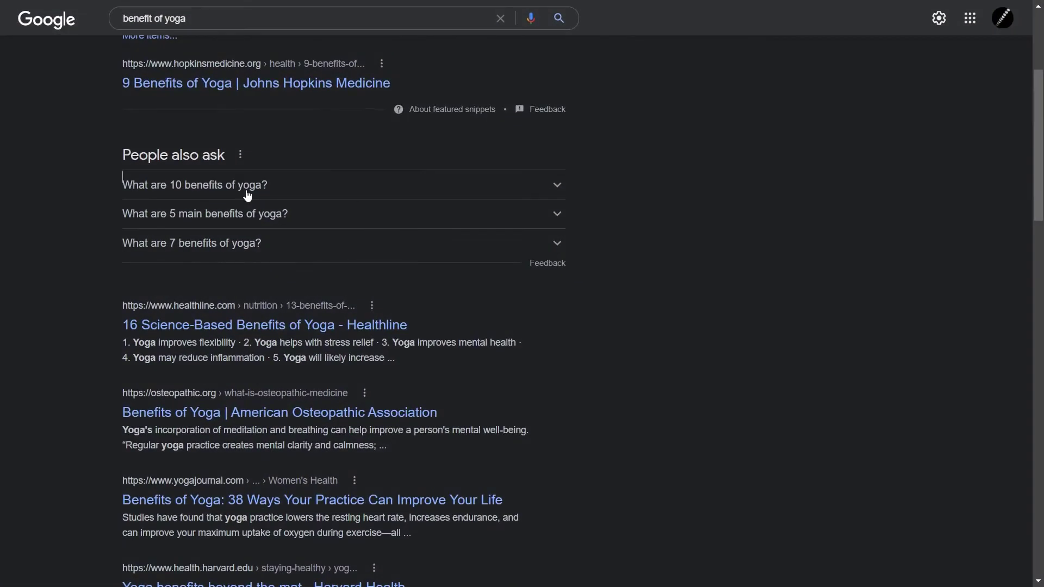
- Expand the '10 benefits of yoga' answer, then open and read the Times of India article
{"action": "left_click", "coordinate": [247, 195]}
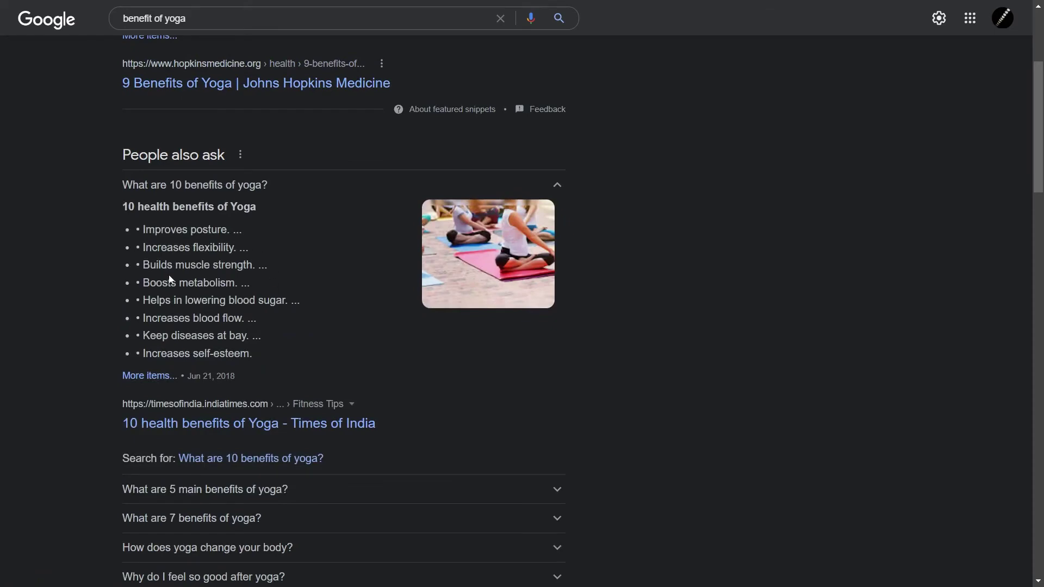
{"action": "scroll", "coordinate": [170, 280], "scroll_direction": "down", "scroll_amount": 2}
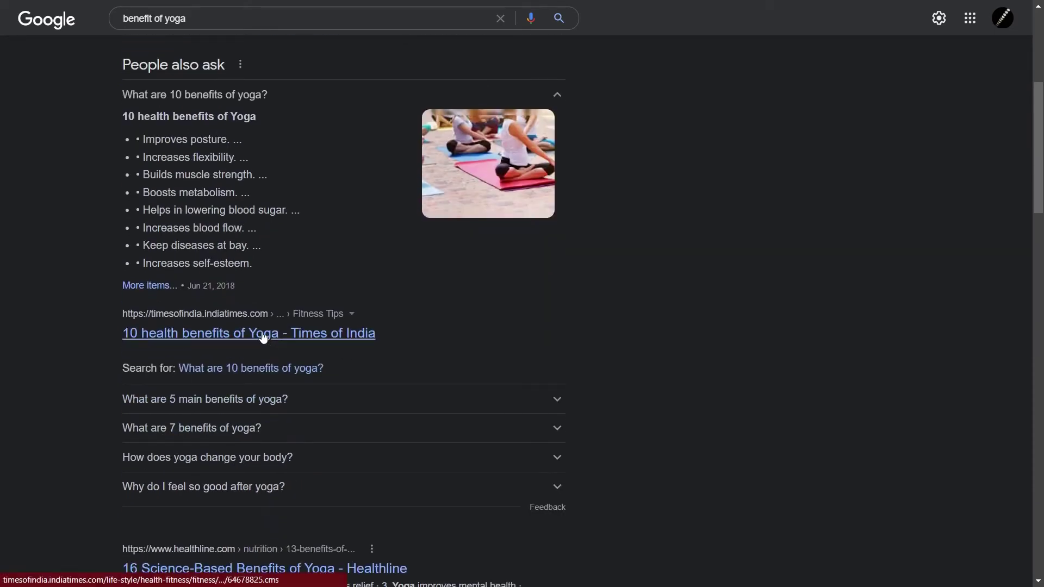
{"action": "left_click", "coordinate": [387, 322]}
{"action": "scroll", "coordinate": [511, 314], "scroll_direction": "down", "scroll_amount": 3}
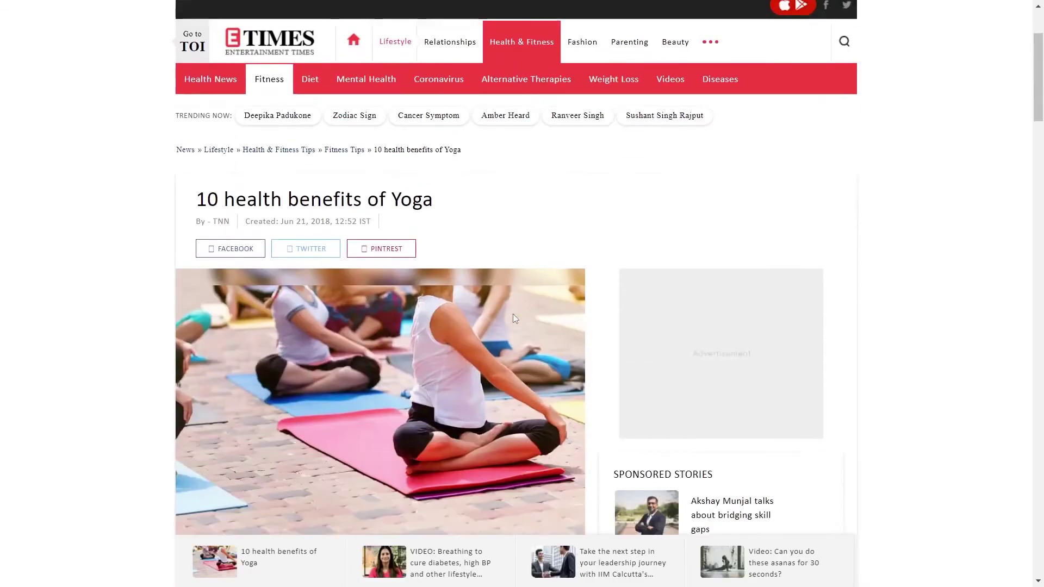
{"action": "scroll", "coordinate": [547, 318], "scroll_direction": "down", "scroll_amount": 8}
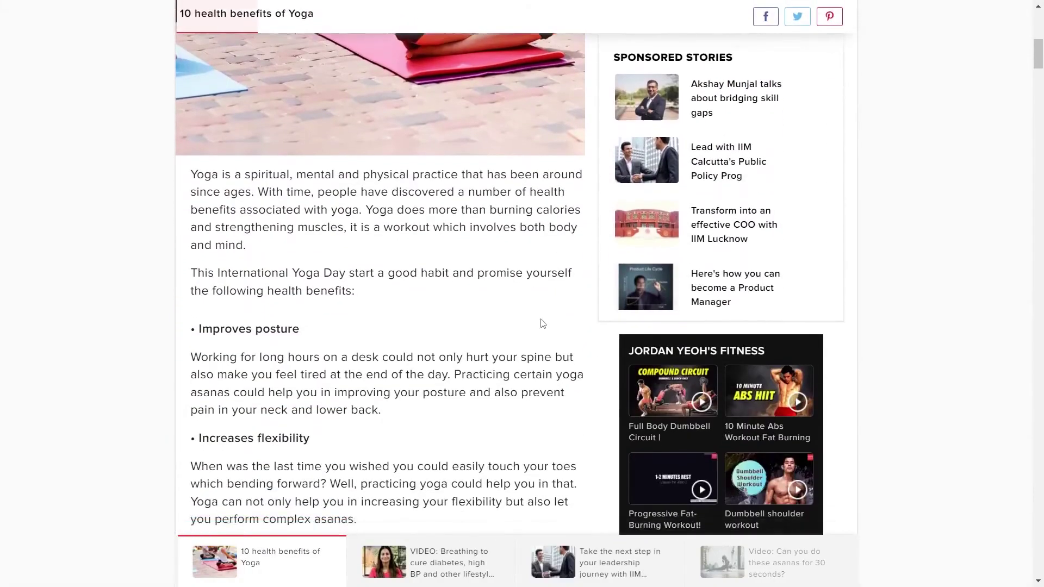
{"action": "scroll", "coordinate": [529, 320], "scroll_direction": "down", "scroll_amount": 2}
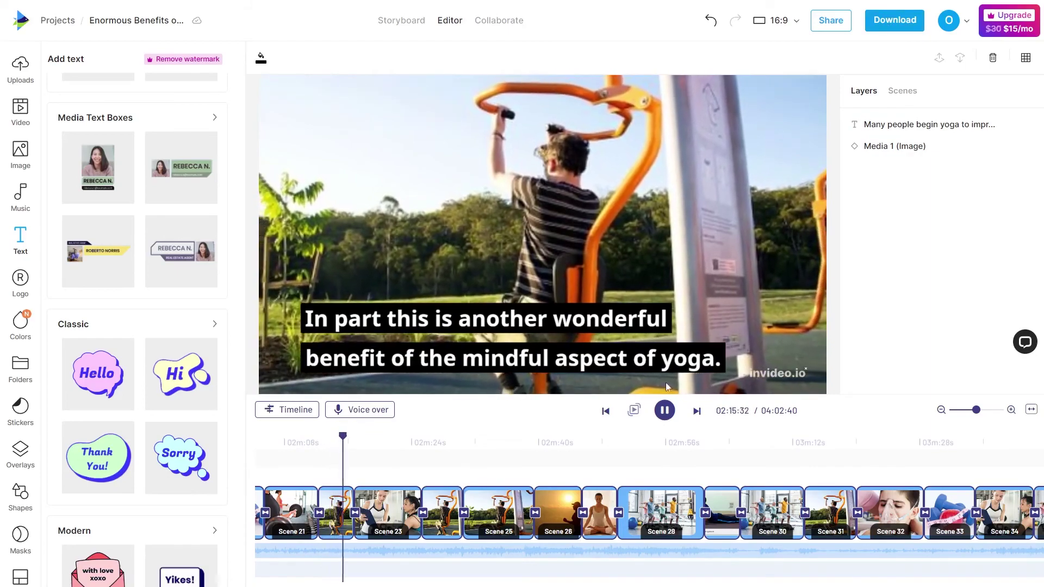
- Pause the preview and post 'Hi you can check my youtube video to know 10 Benefits of yoga!' on Facebook
{"action": "left_click", "coordinate": [672, 405]}
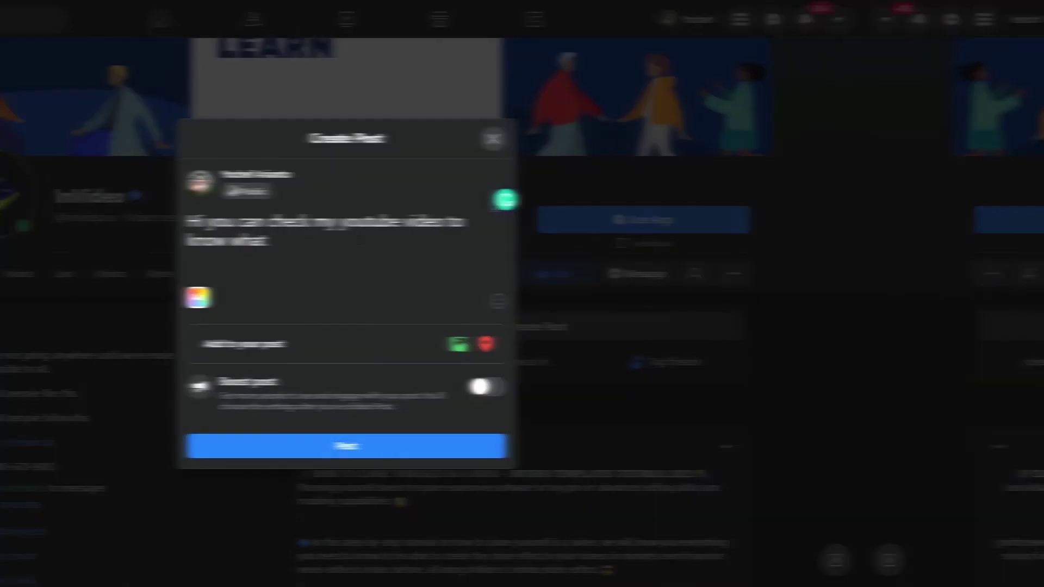
{"action": "type", "text": "re"}
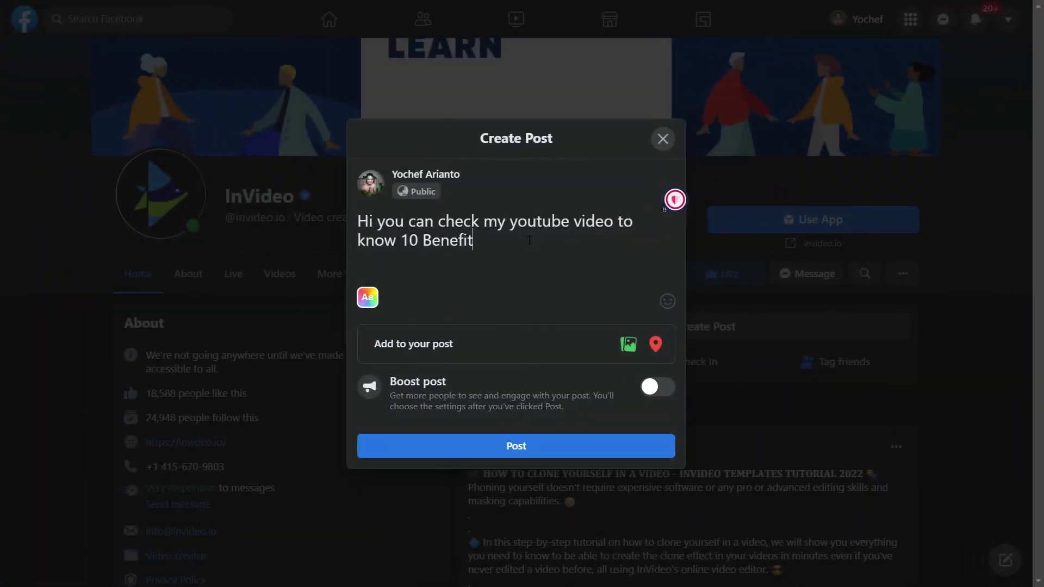
{"action": "type", "text": "s of yoga!"}
{"action": "left_click", "coordinate": [497, 455]}
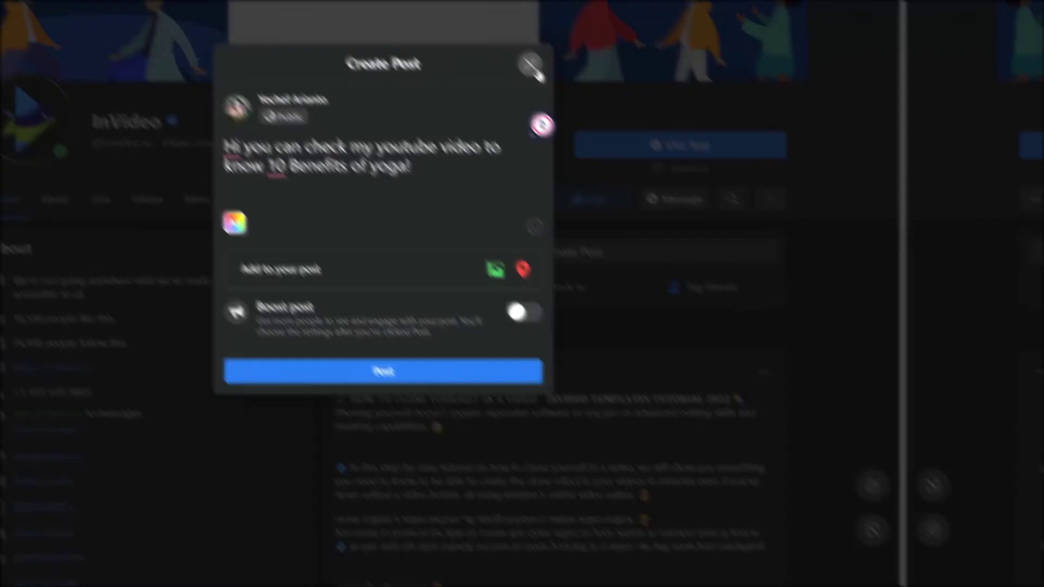